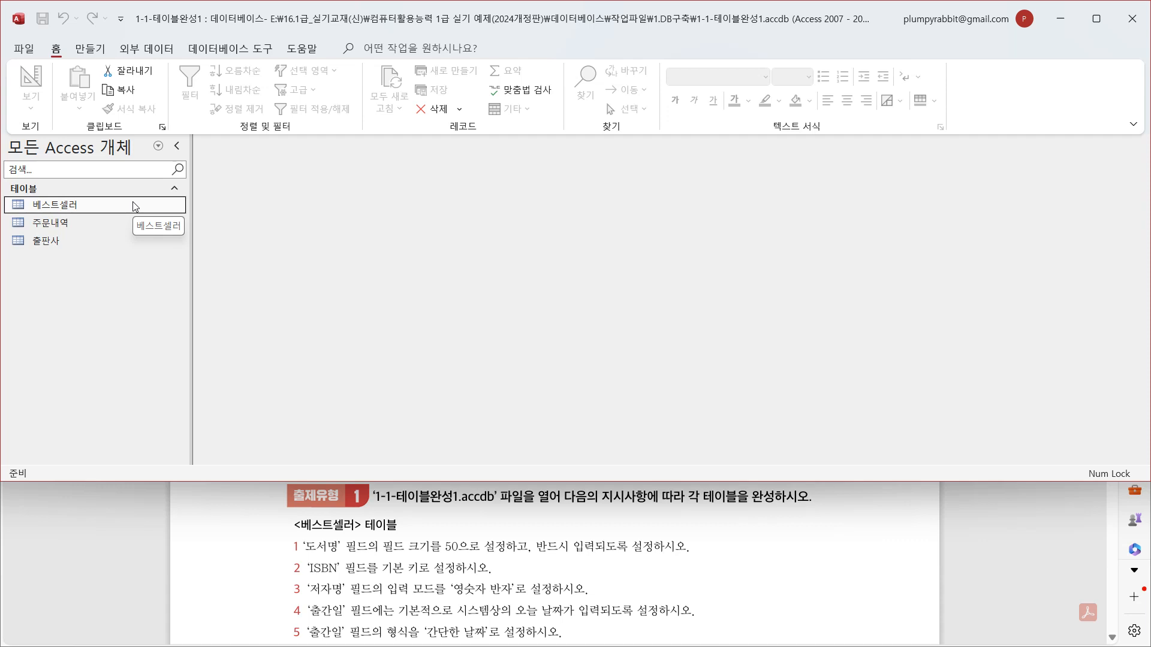
- Open the 베스트셀러 table in Design View and look at the properties of its first fields
right_click(100, 210)
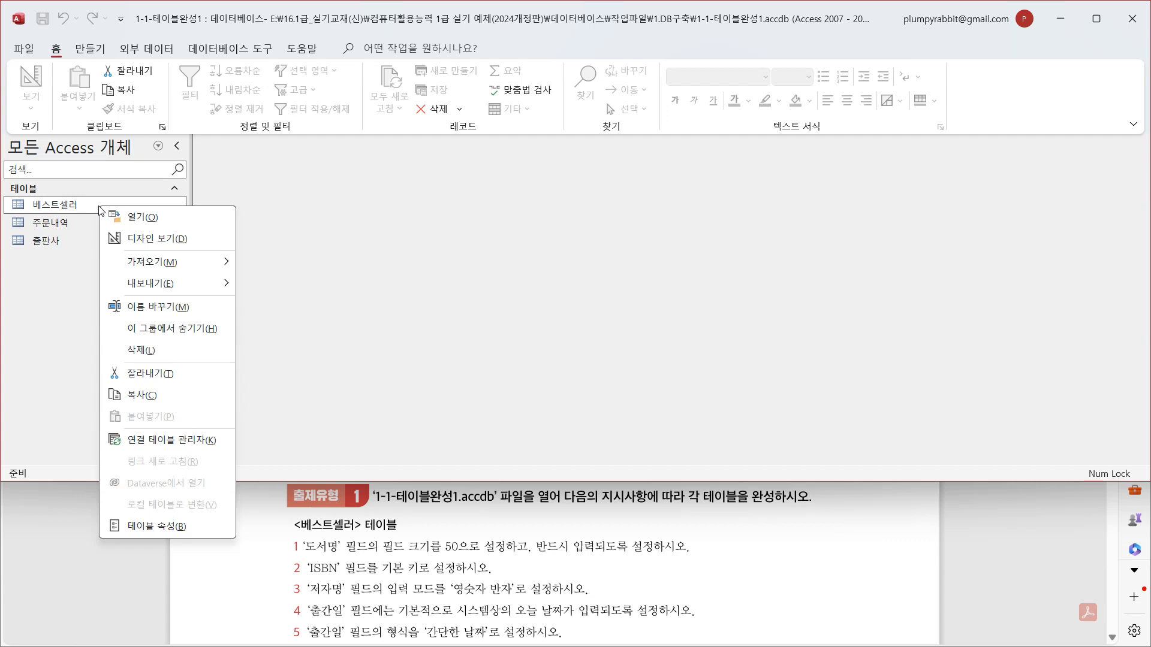
click(181, 240)
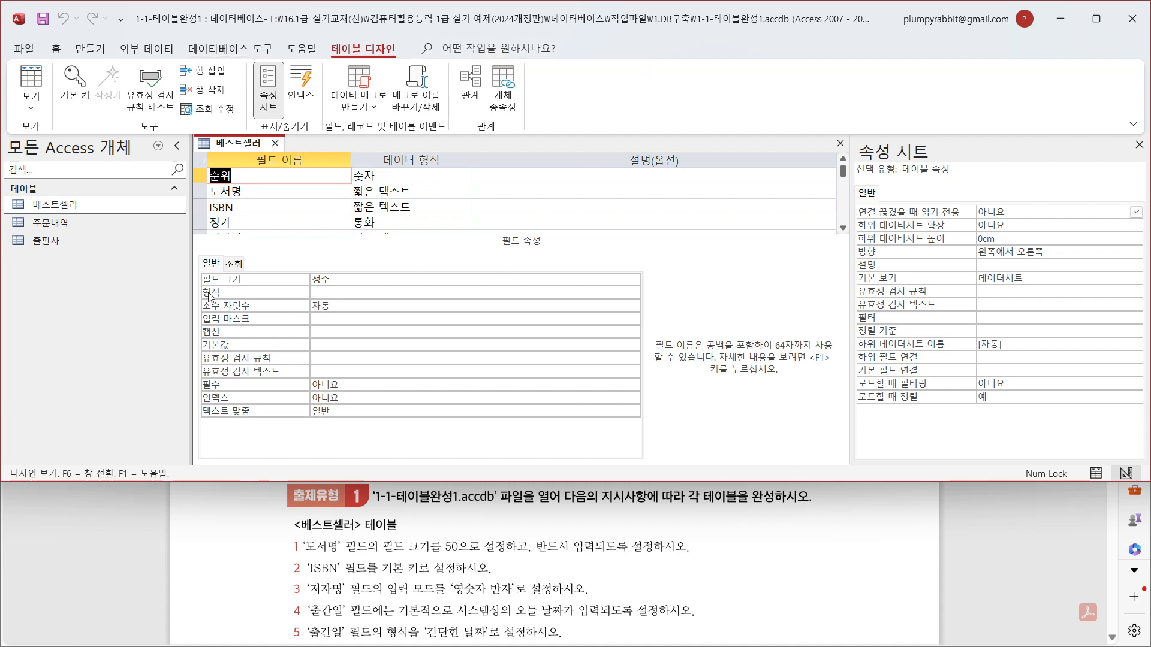
click(201, 175)
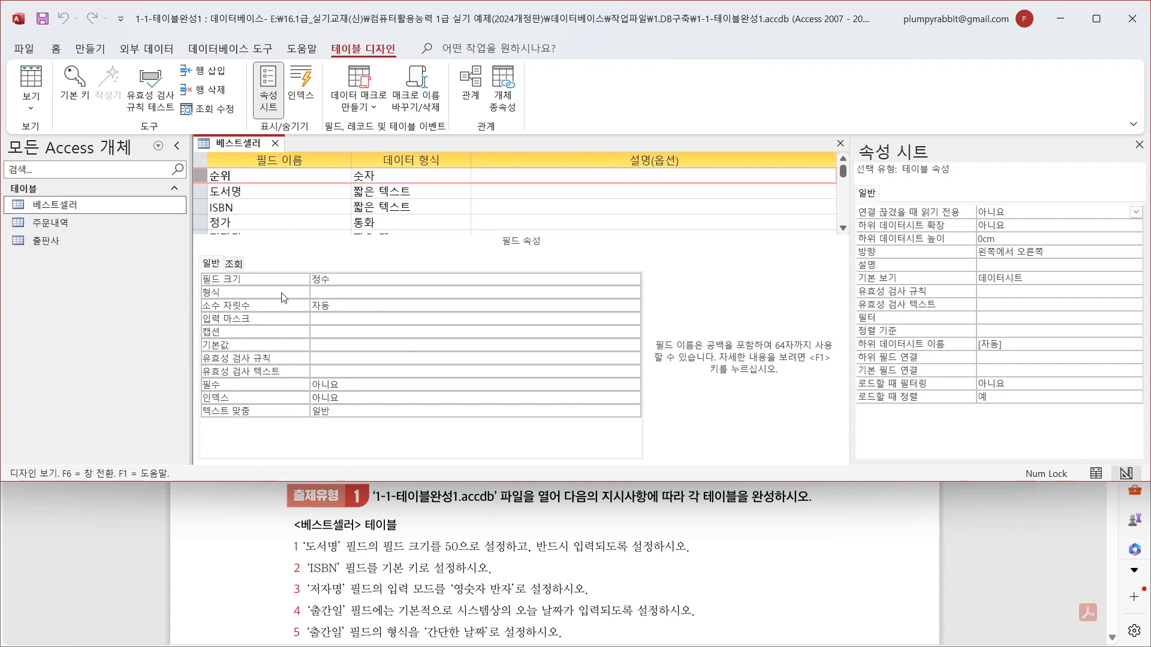
key(Tab)
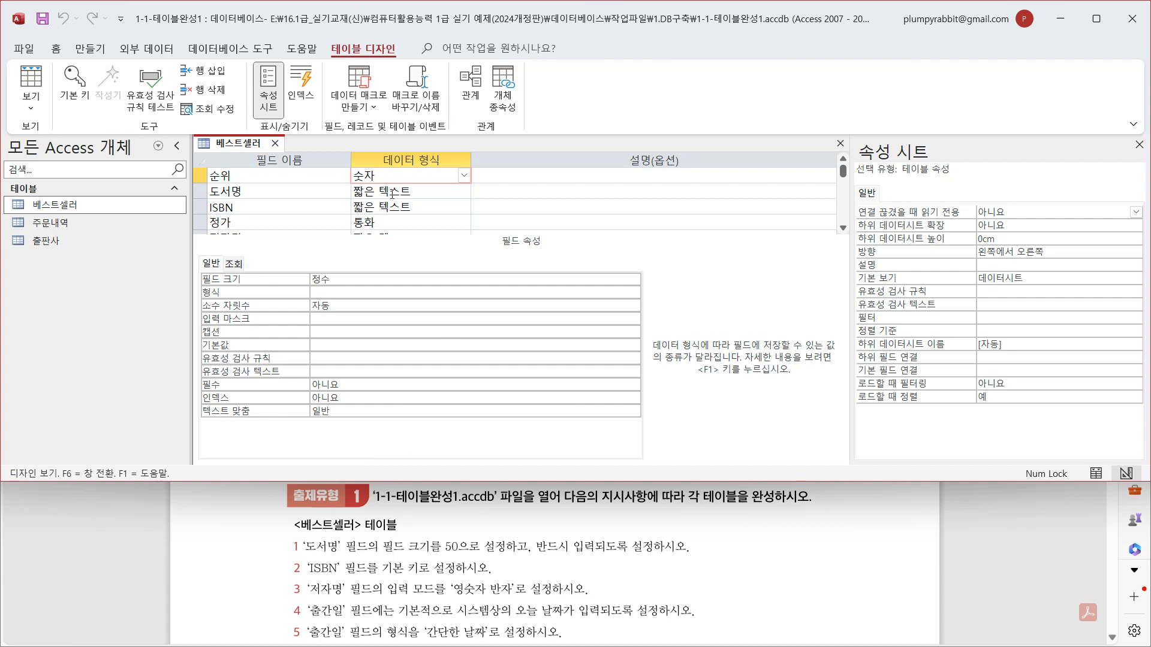
key(Down)
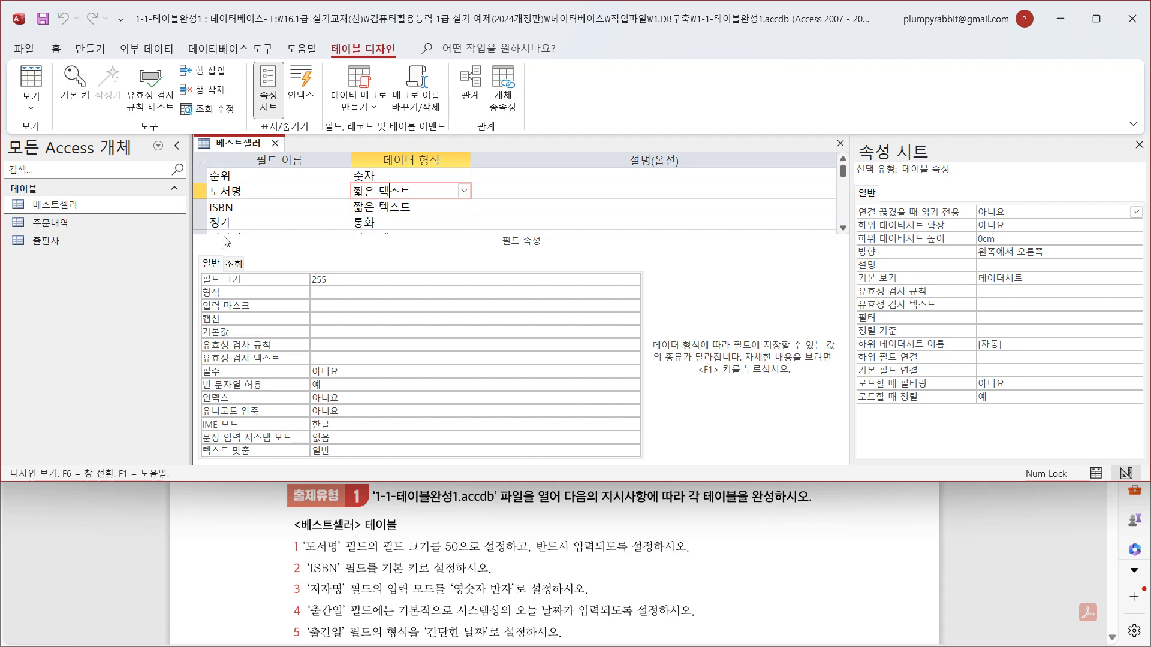
- Set the 도서명 field's size (필드 크기) to 50 and its required property (필수) to 예
click(235, 190)
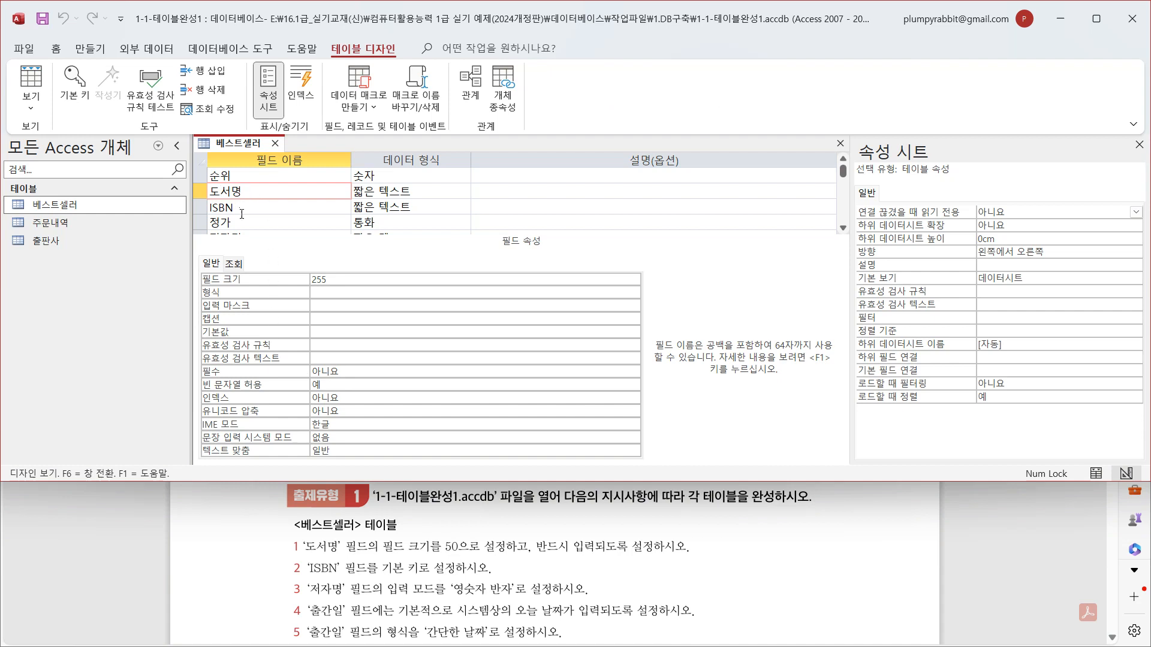
click(334, 280)
click(213, 279)
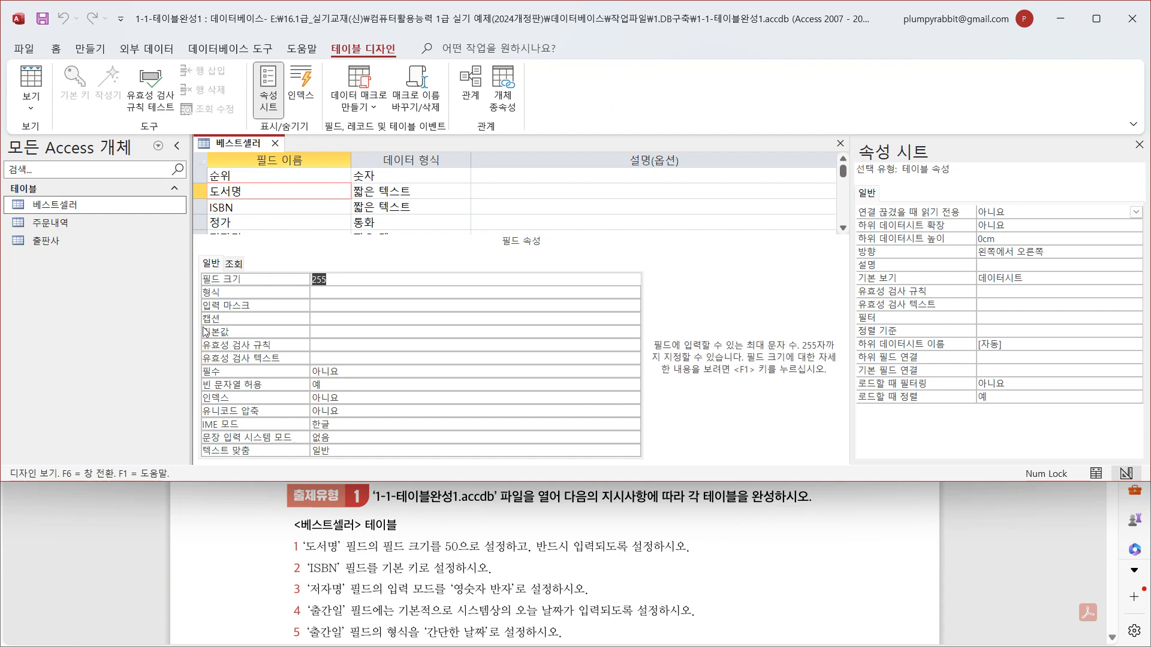
text(50)
click(329, 279)
click(357, 373)
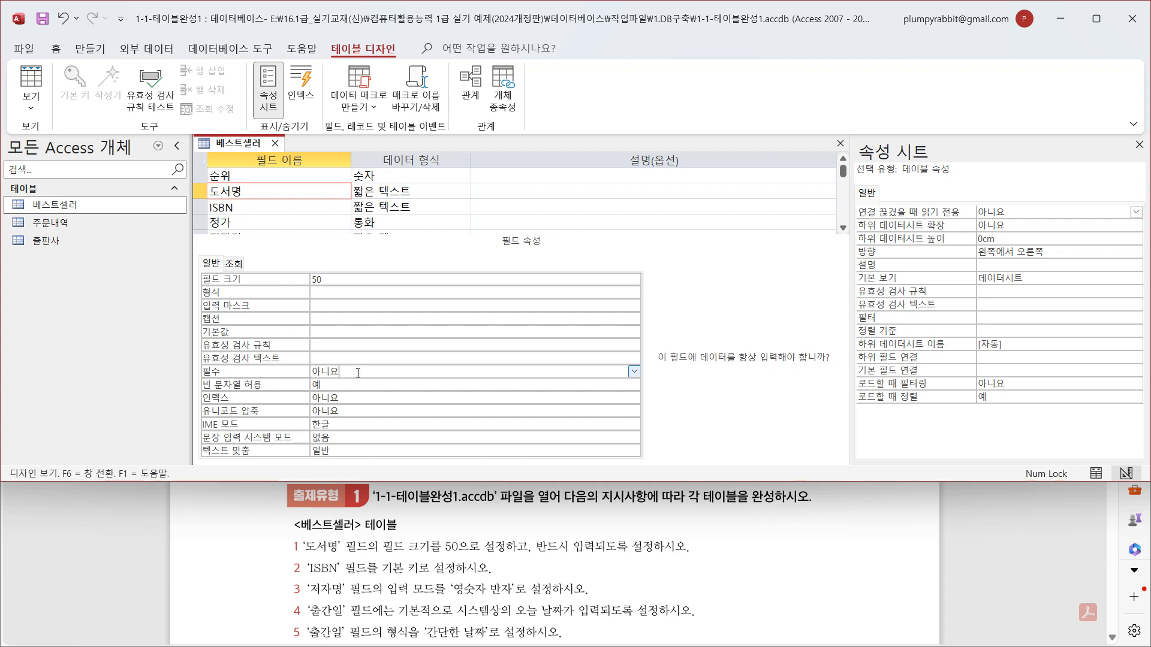
click(634, 371)
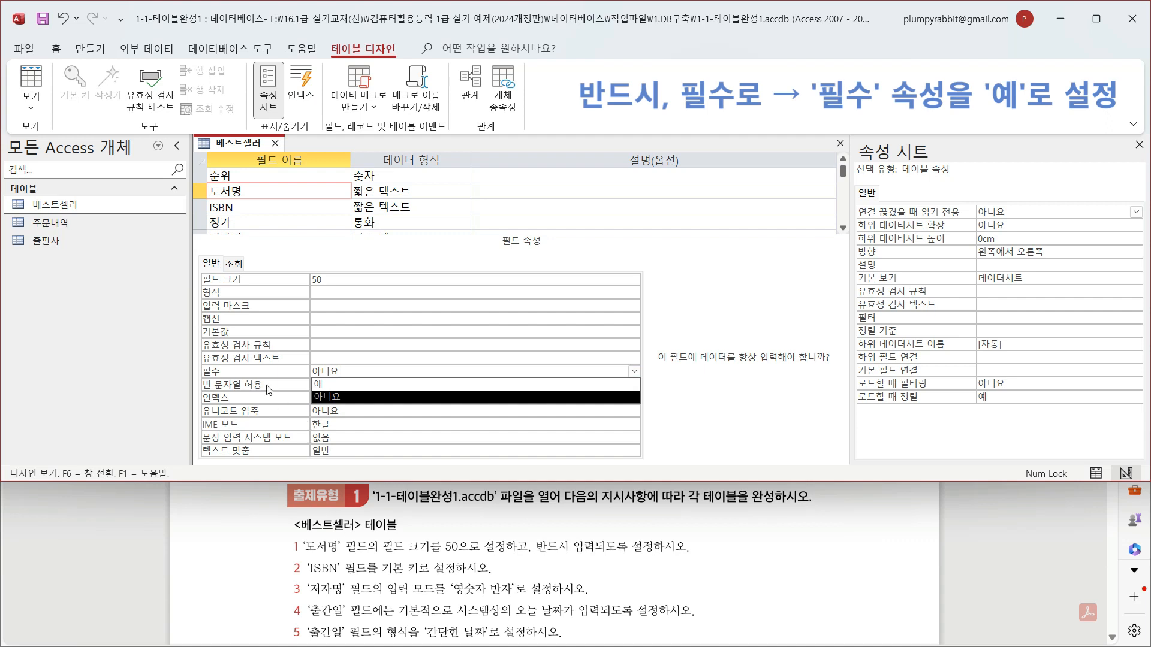
click(362, 384)
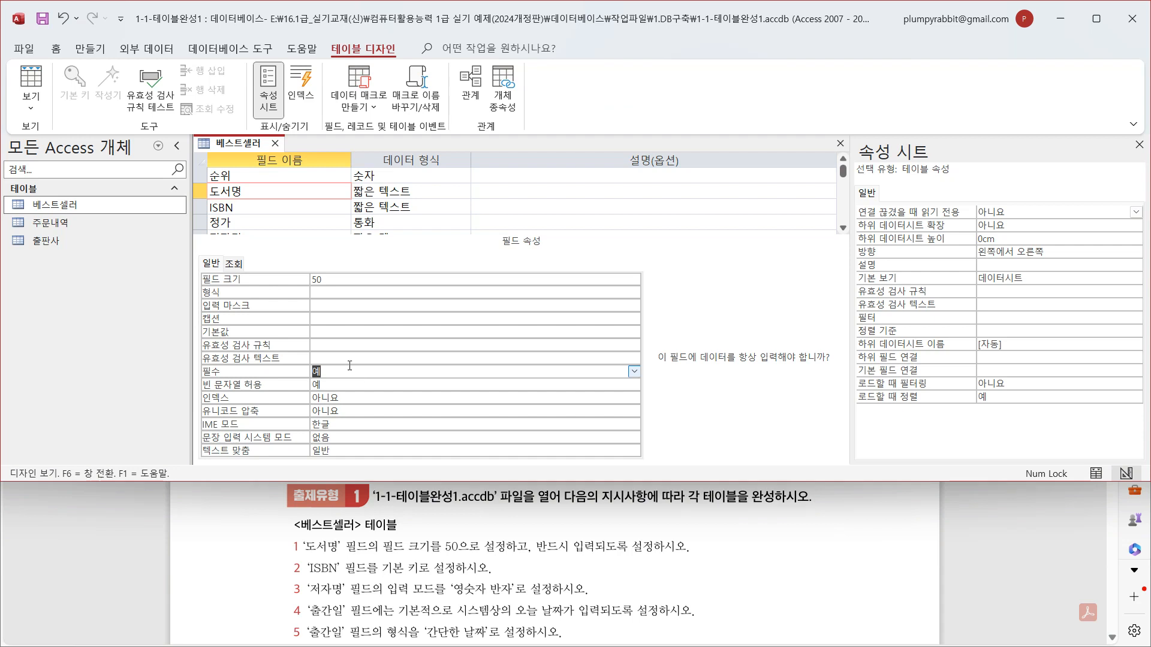
- Make the ISBN field the primary key of the 베스트셀러 table
click(201, 208)
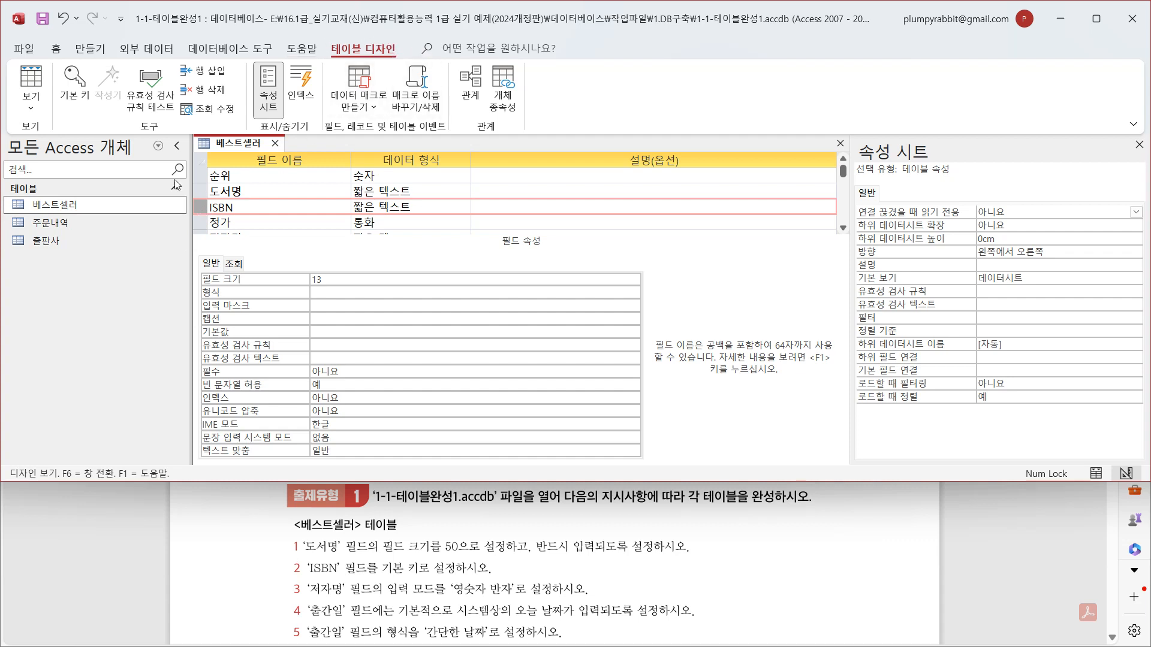
click(83, 115)
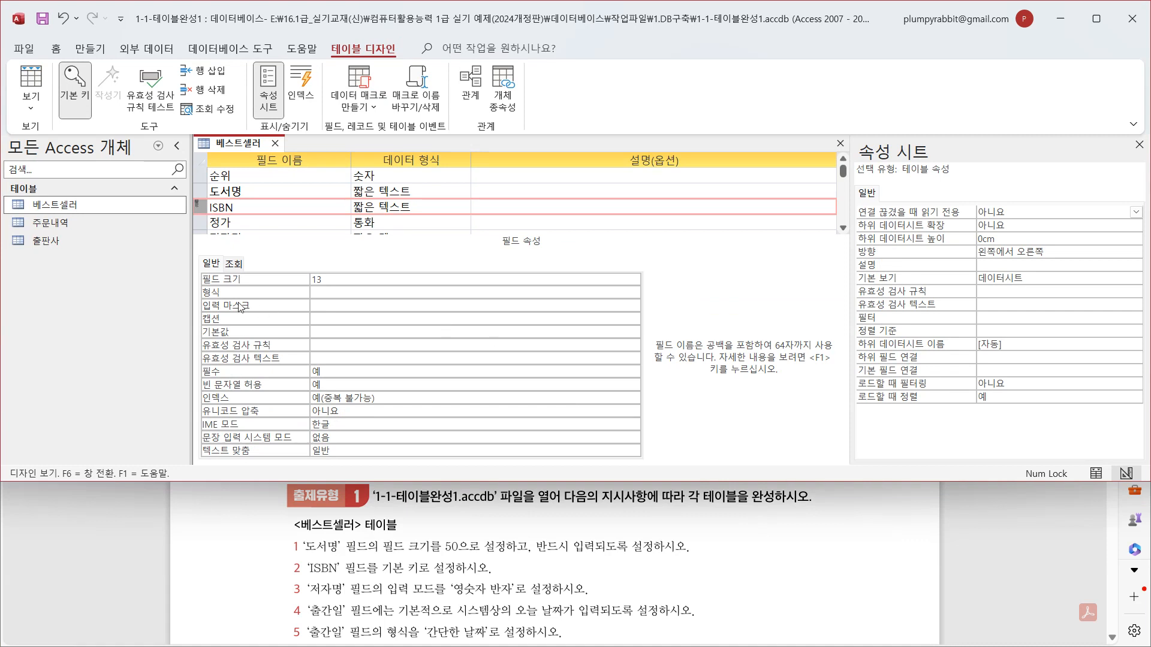
- Set the IME mode (IME 모드) of the 저자명 field to 영숫자 반자
scroll(312, 198, down, 3)
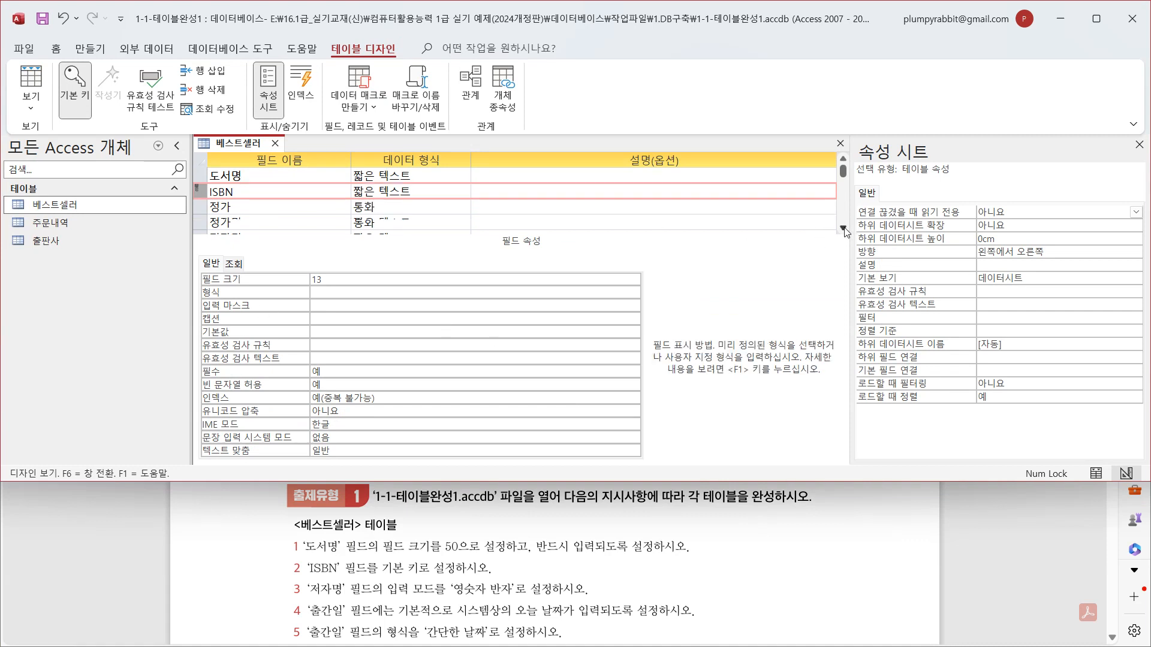
click(205, 190)
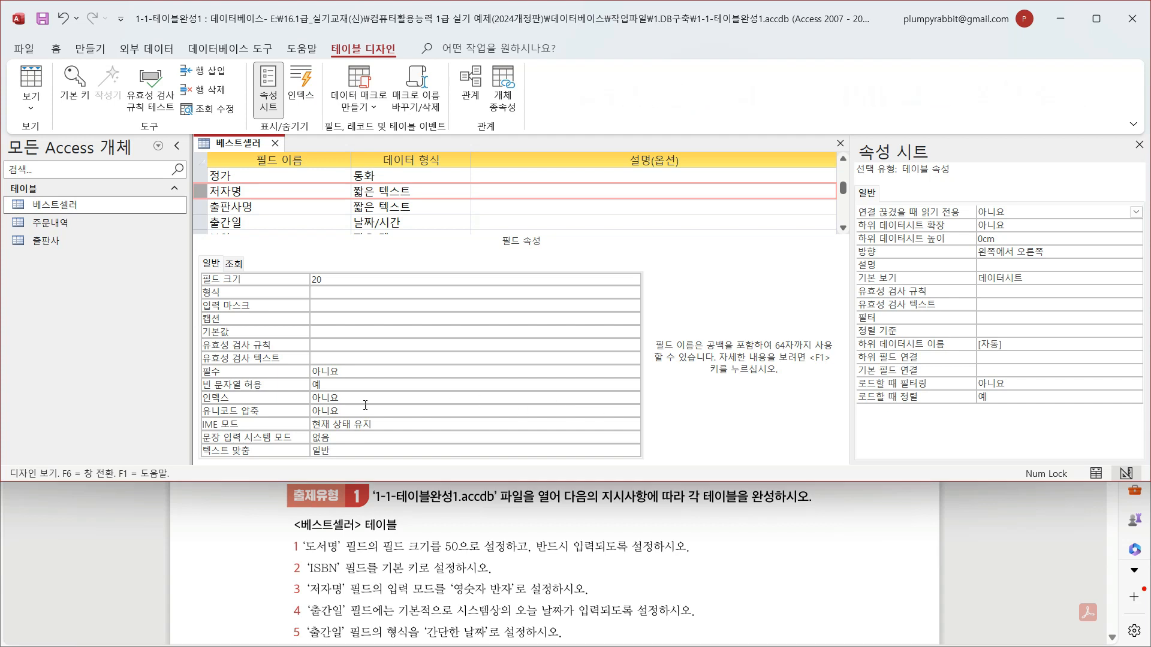
click(390, 421)
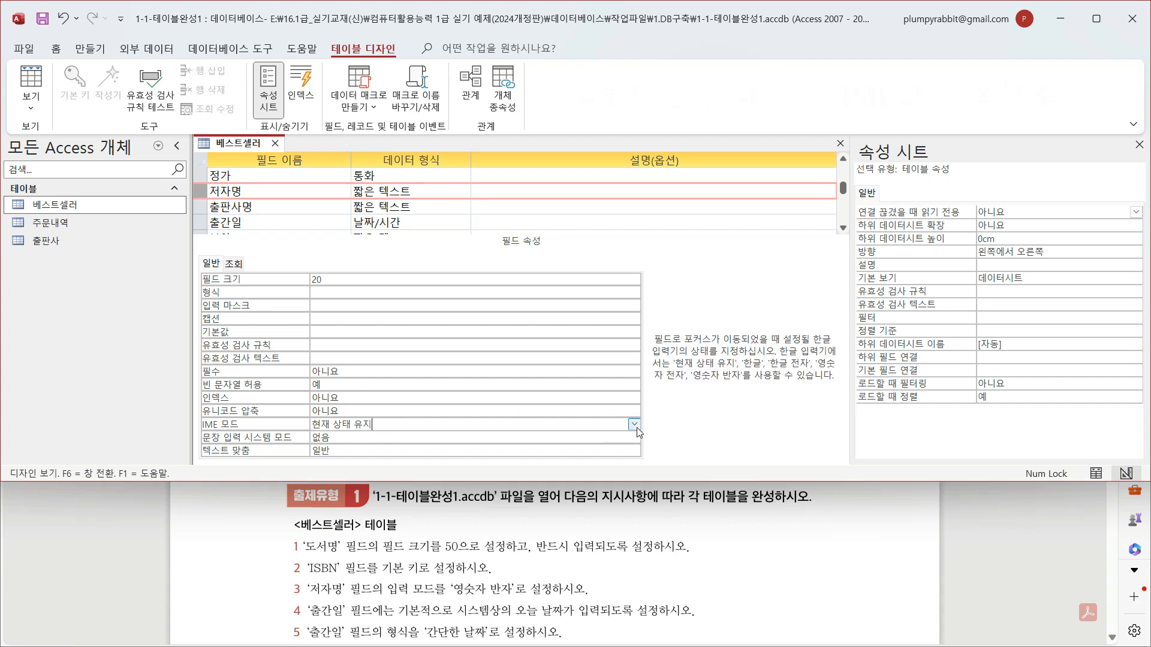
click(635, 425)
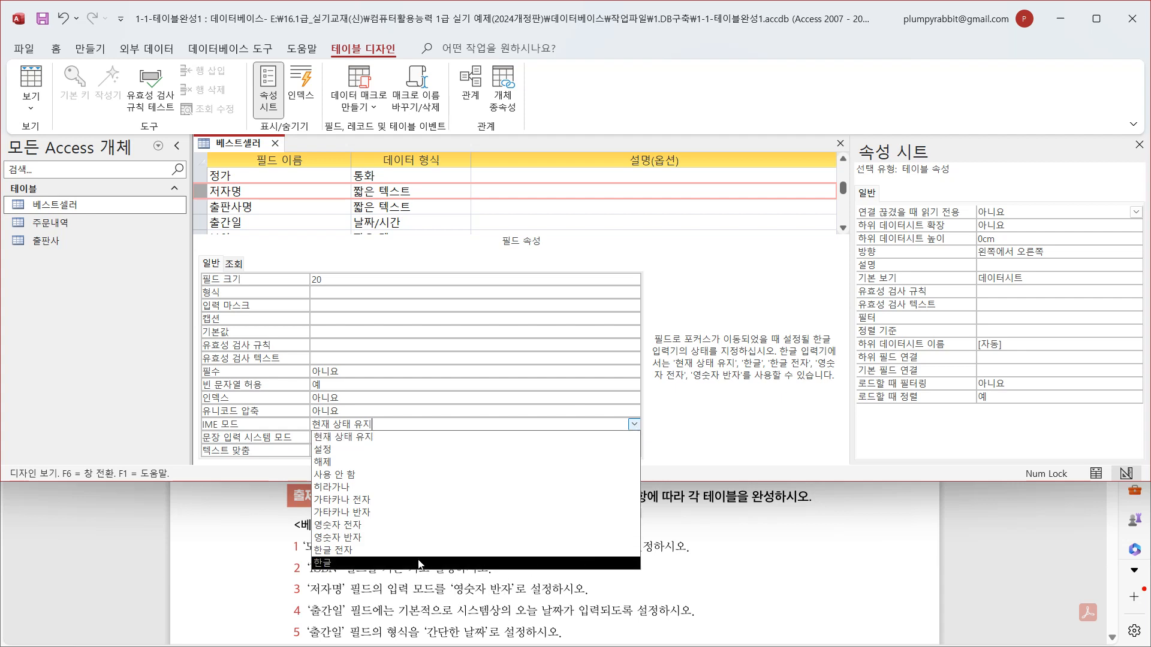
click(399, 538)
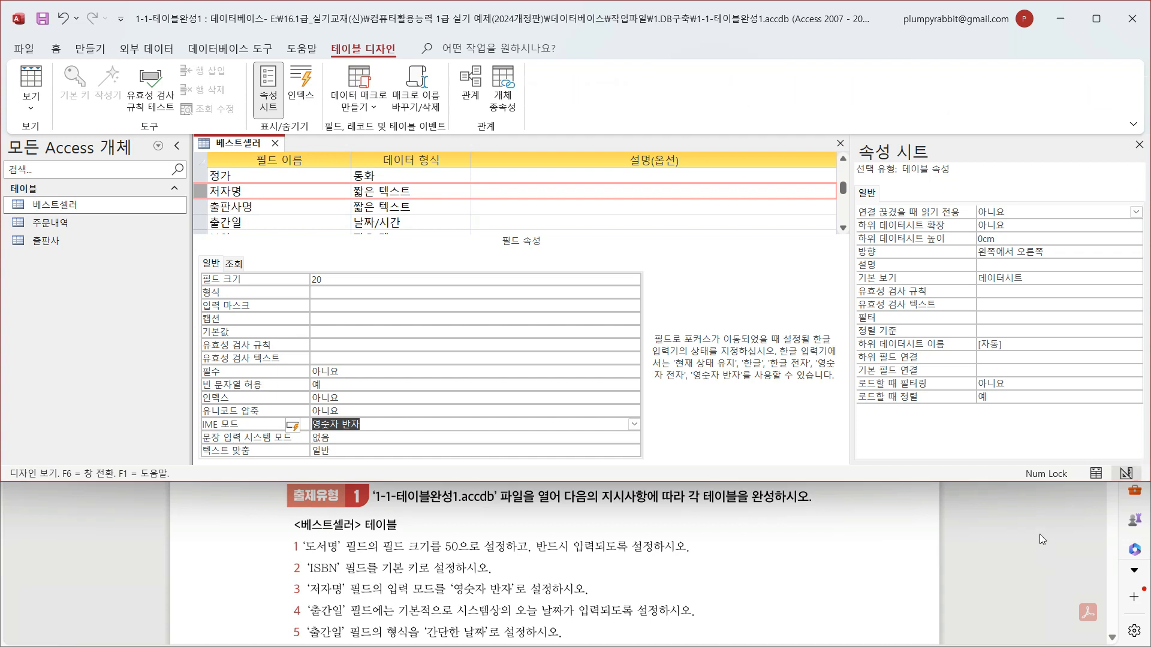
- Give the 출간일 field the default value Date() and set its format (형식) to 간단한 날짜
click(251, 222)
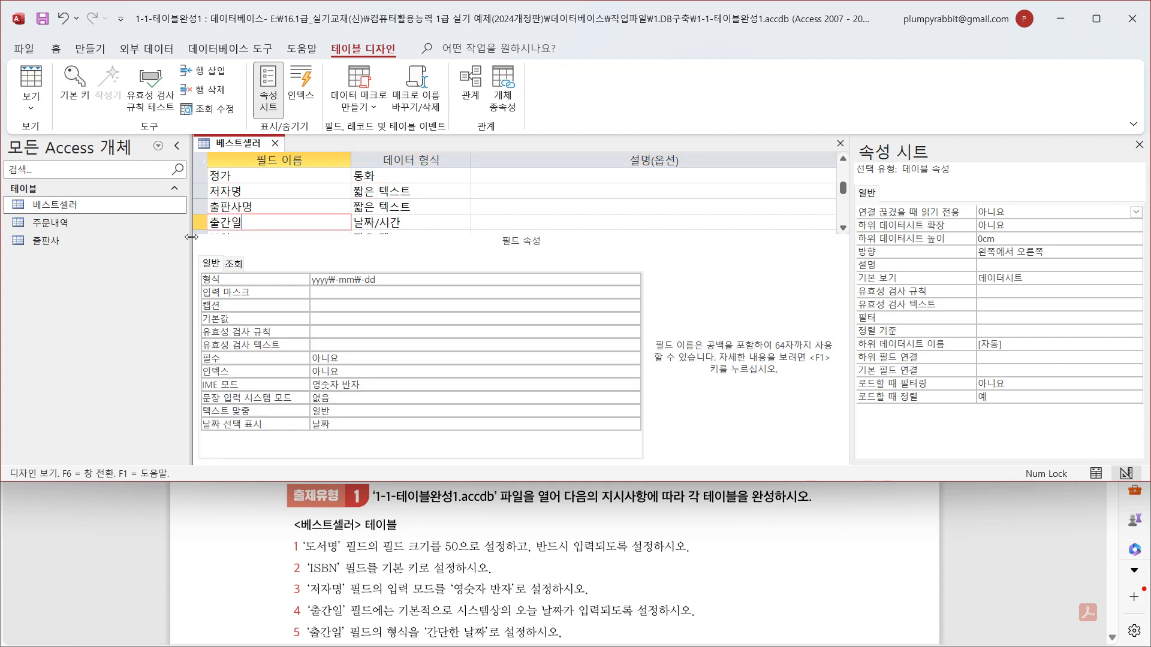
click(314, 318)
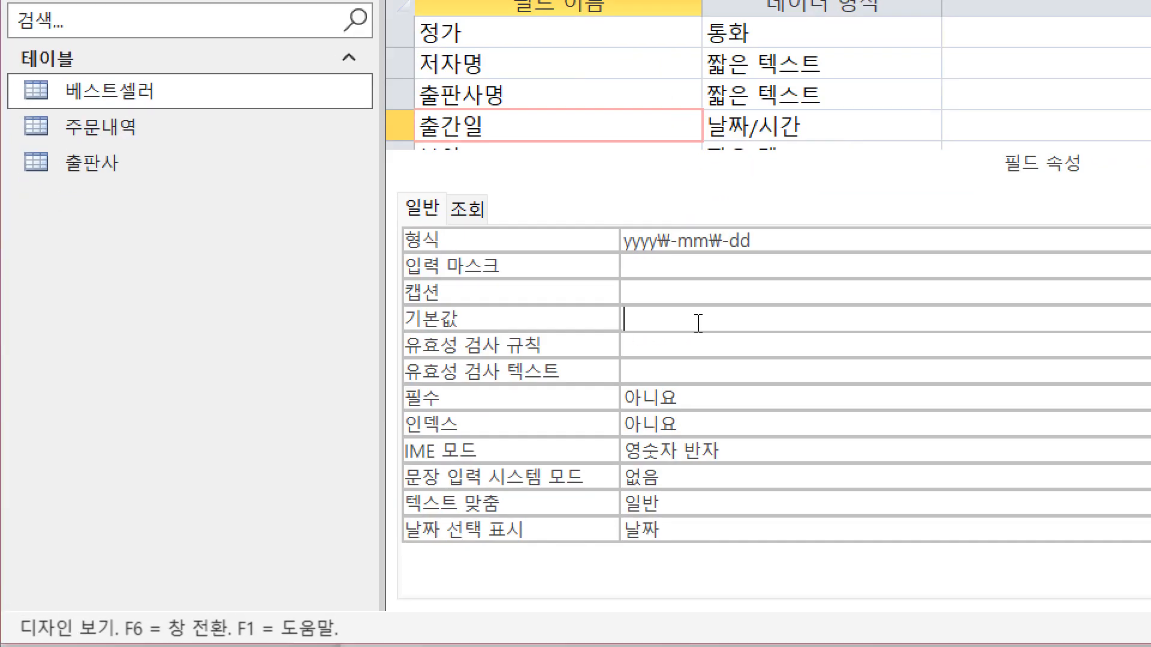
text(date())
key(Return)
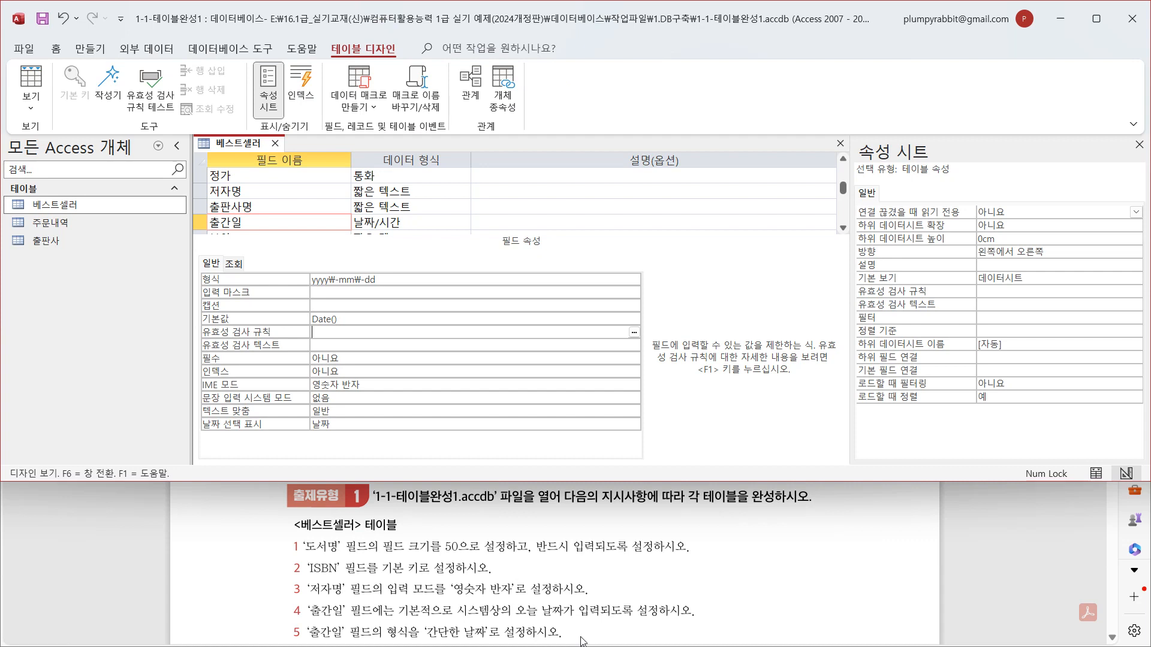
click(623, 279)
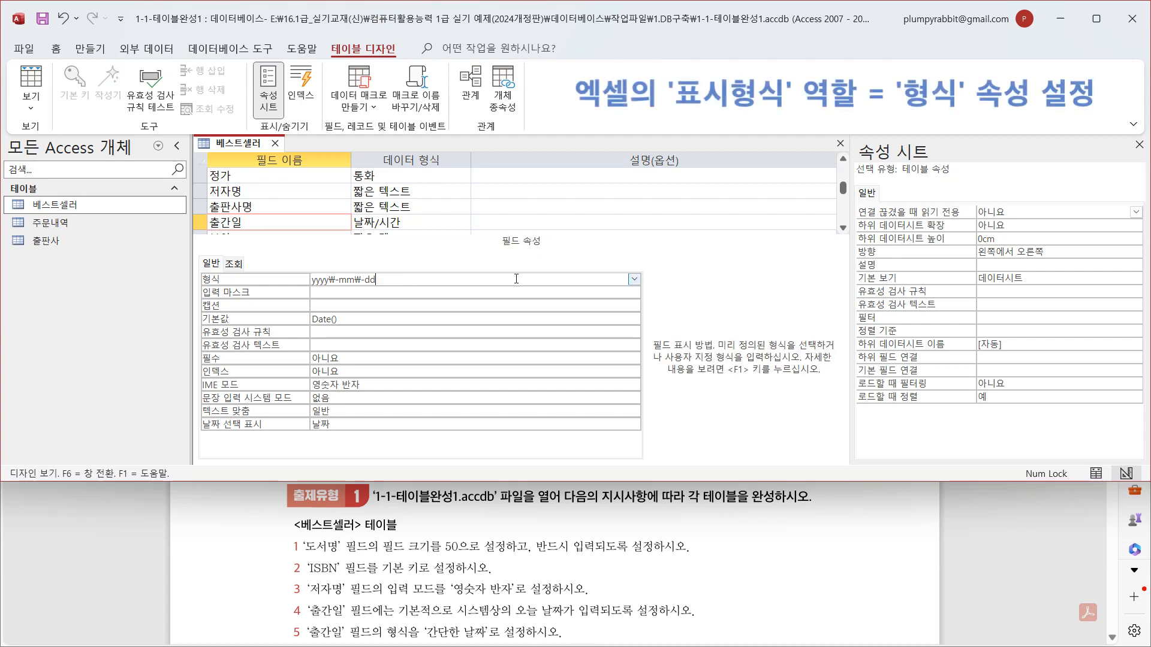
click(633, 280)
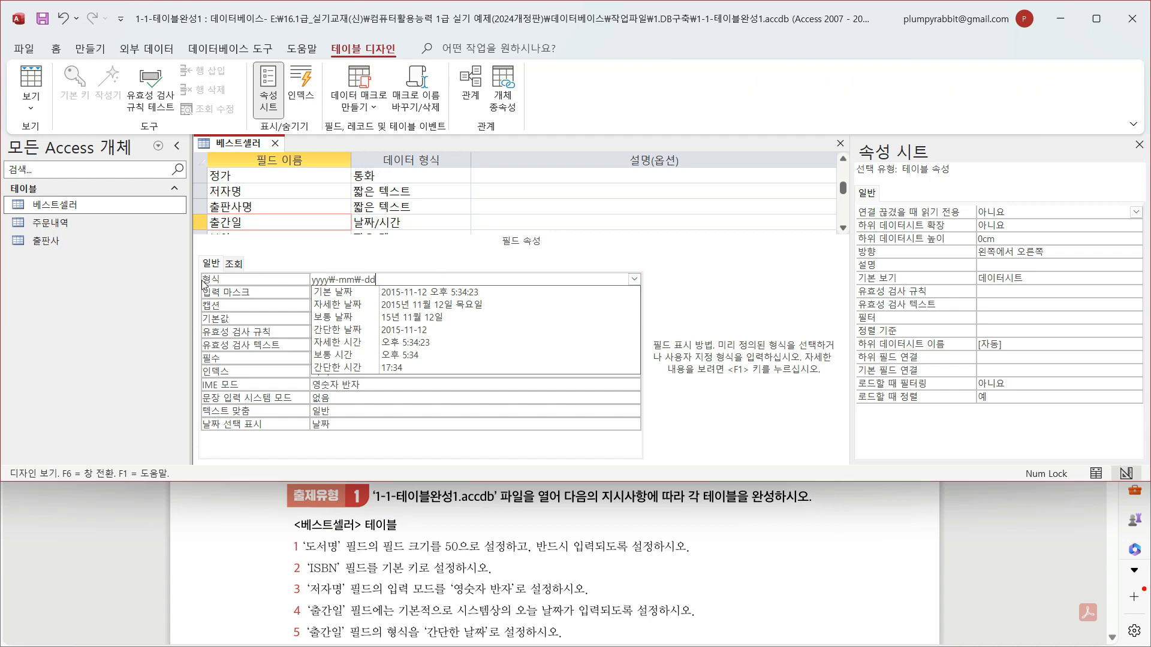
click(413, 330)
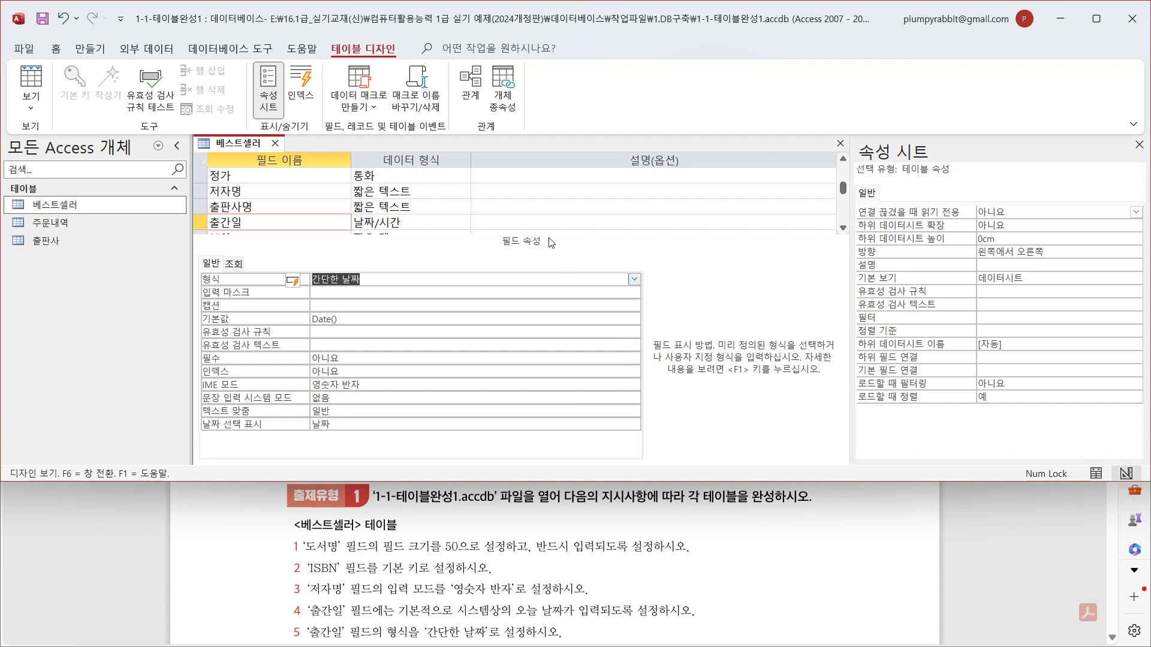
- Save the 베스트셀러 table design, accepting the smaller field size and the check of existing data, and close the table
click(49, 25)
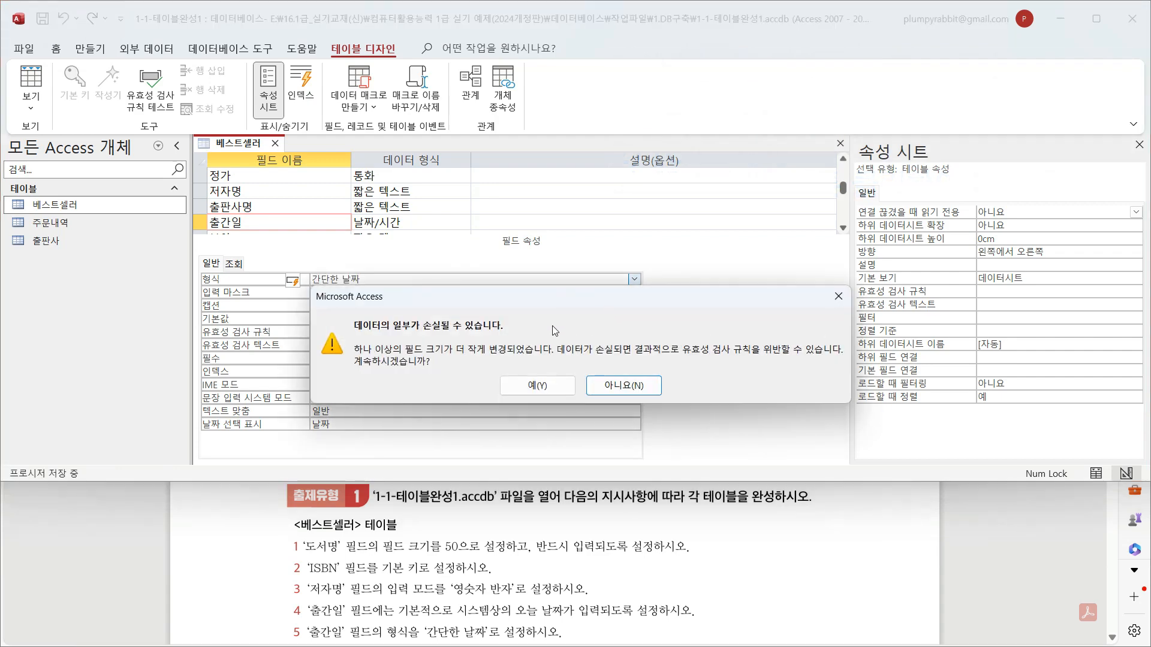
click(517, 386)
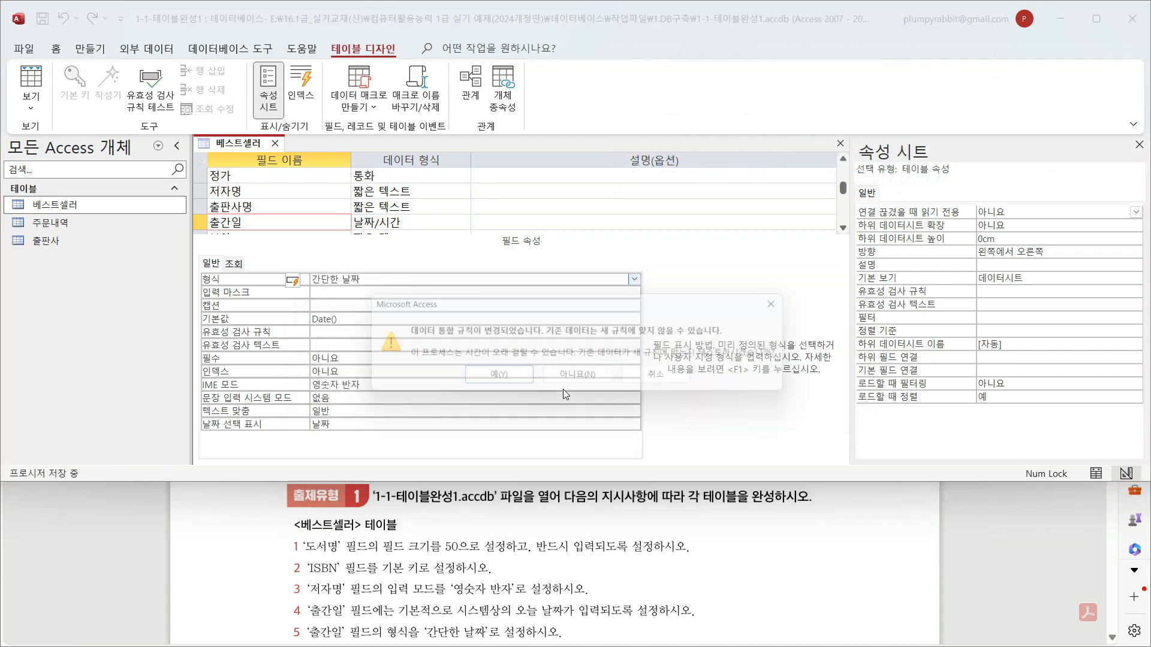
click(511, 383)
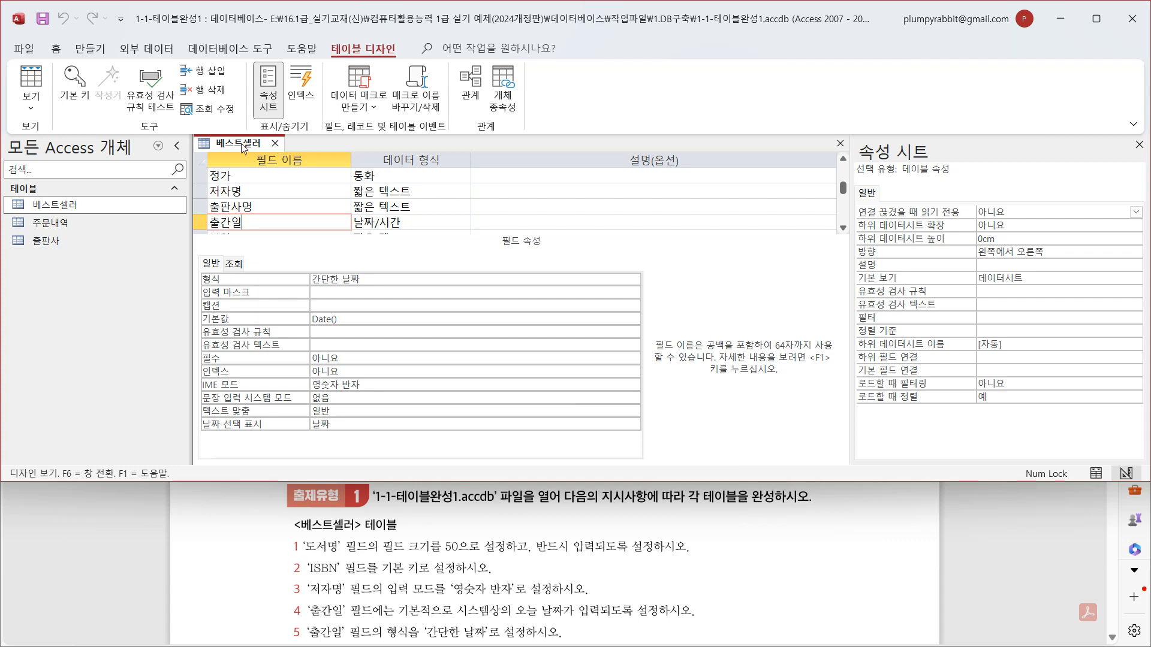
click(275, 144)
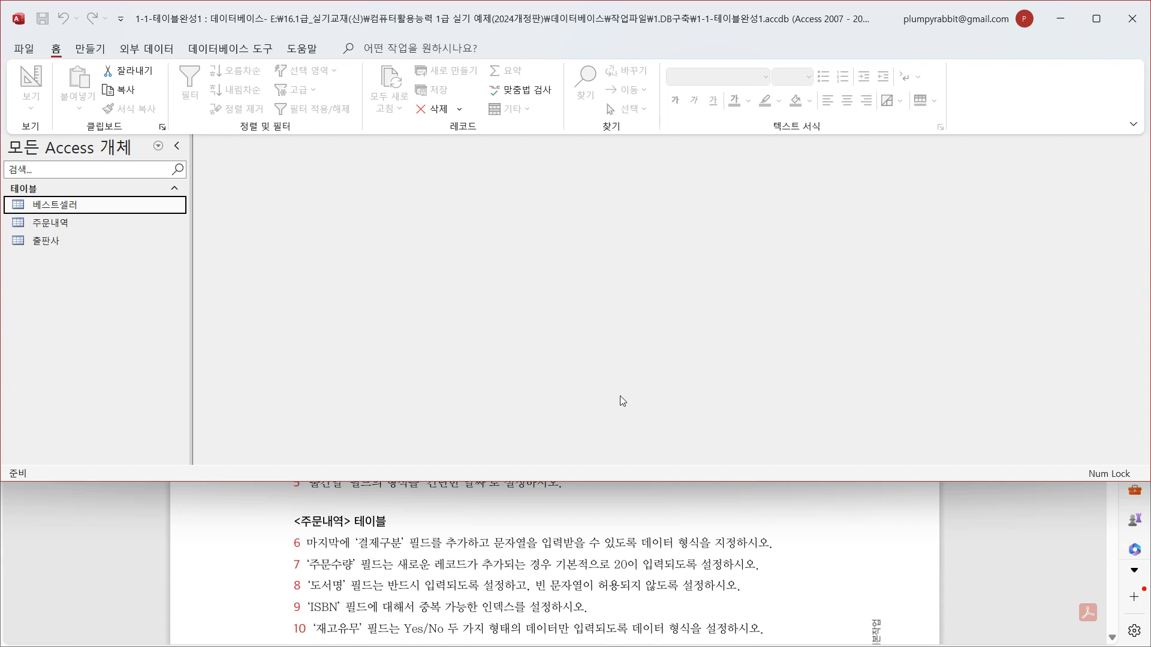
- Open the 주문내역 table in Design View
click(89, 229)
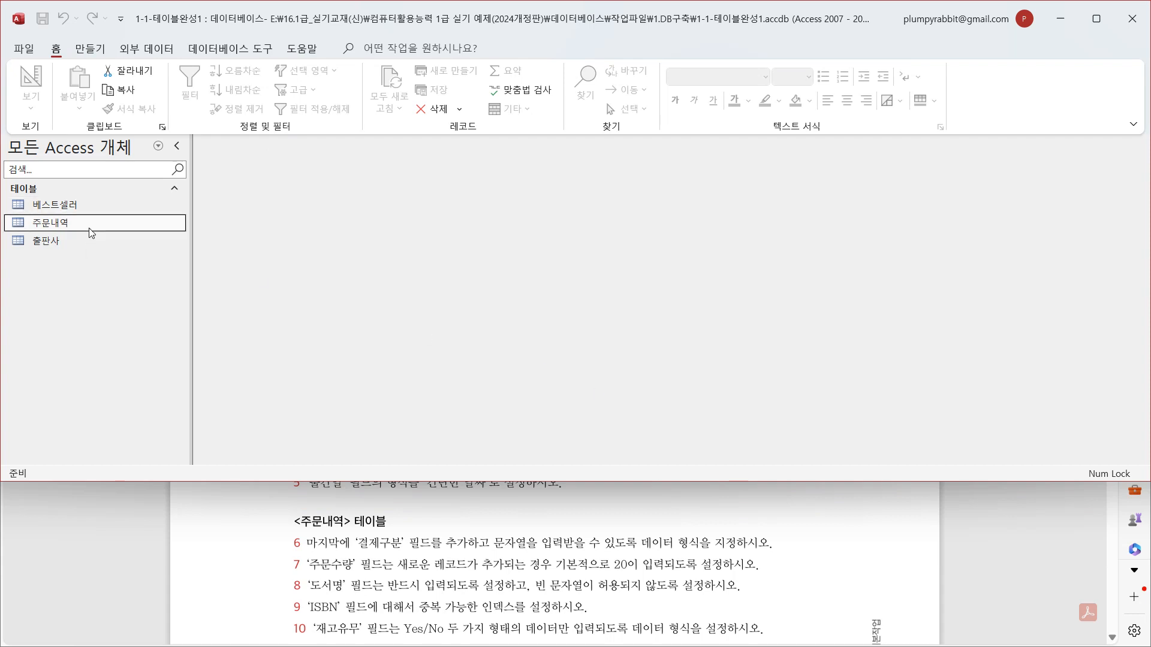
right_click(89, 228)
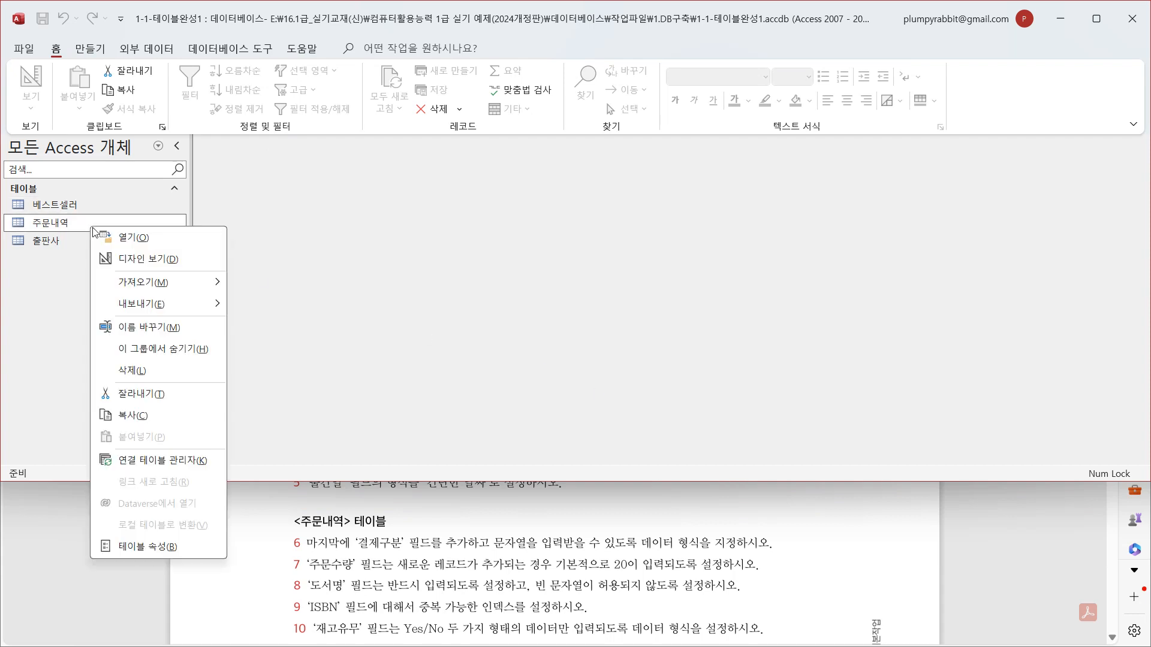
click(180, 267)
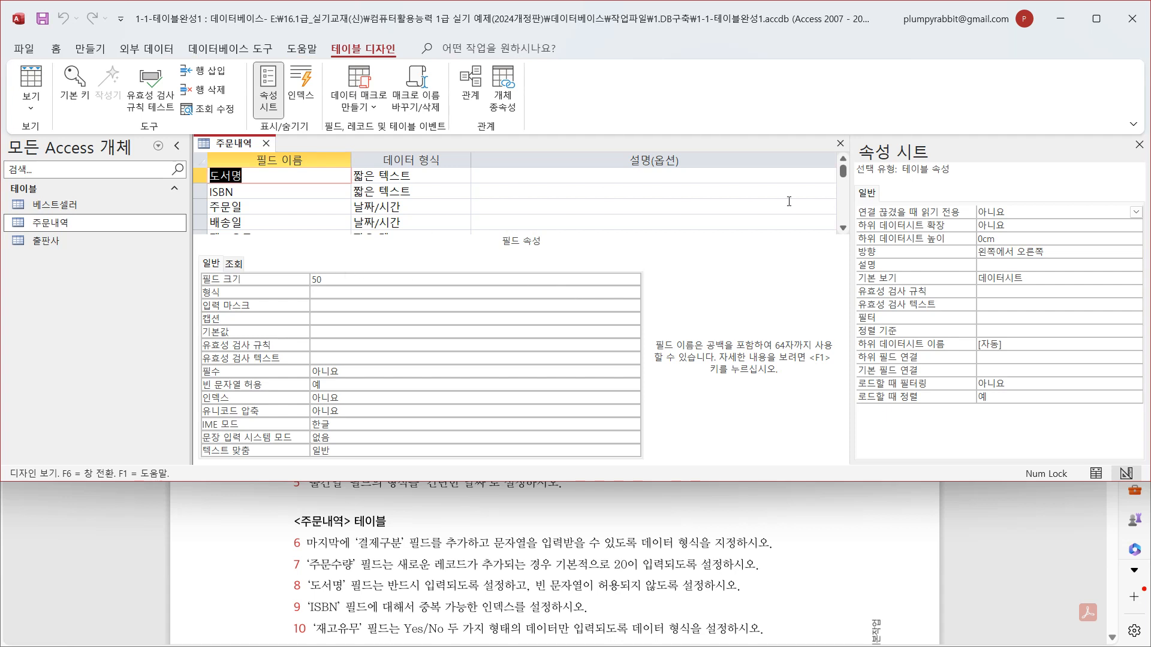
- Add a field named 결제구분 after the last field of 주문내역, with the data type 짧은 텍스트
click(843, 228)
click(843, 228)
click(843, 228)
click(842, 227)
click(842, 228)
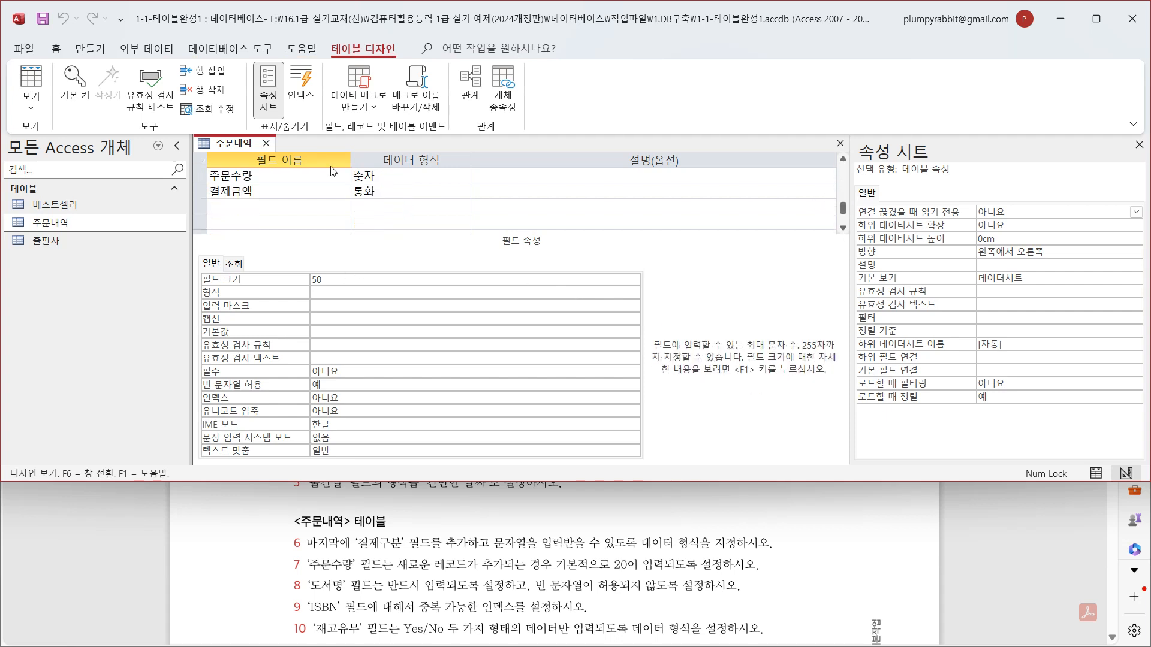
click(283, 205)
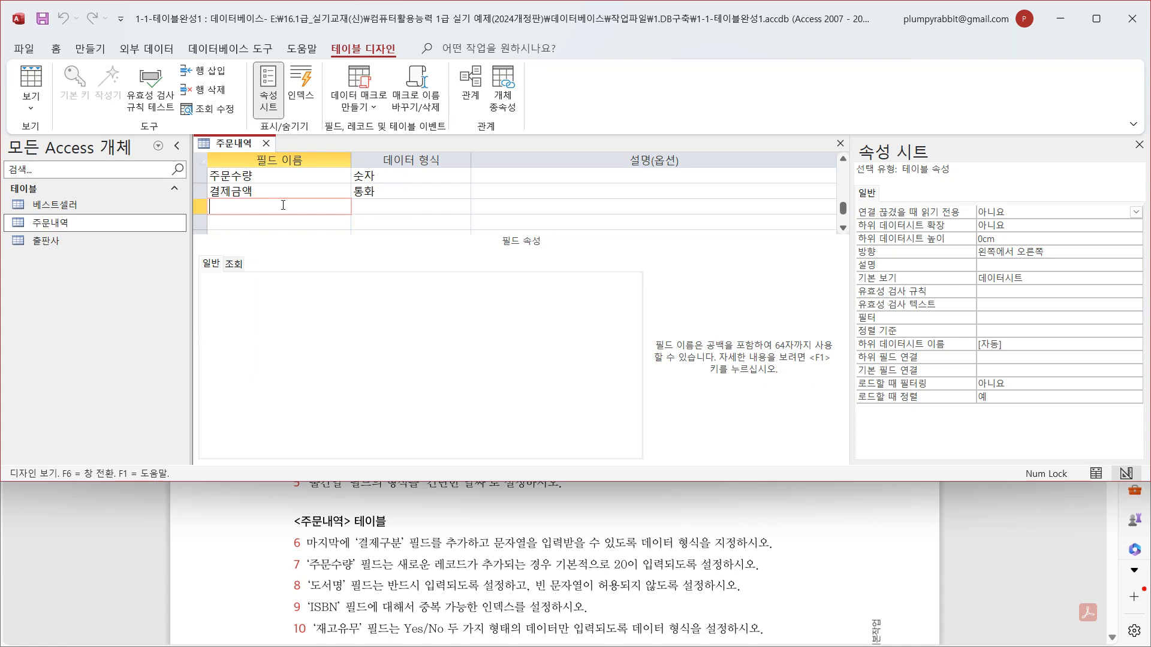
text(결제)
text(구부)
click(455, 206)
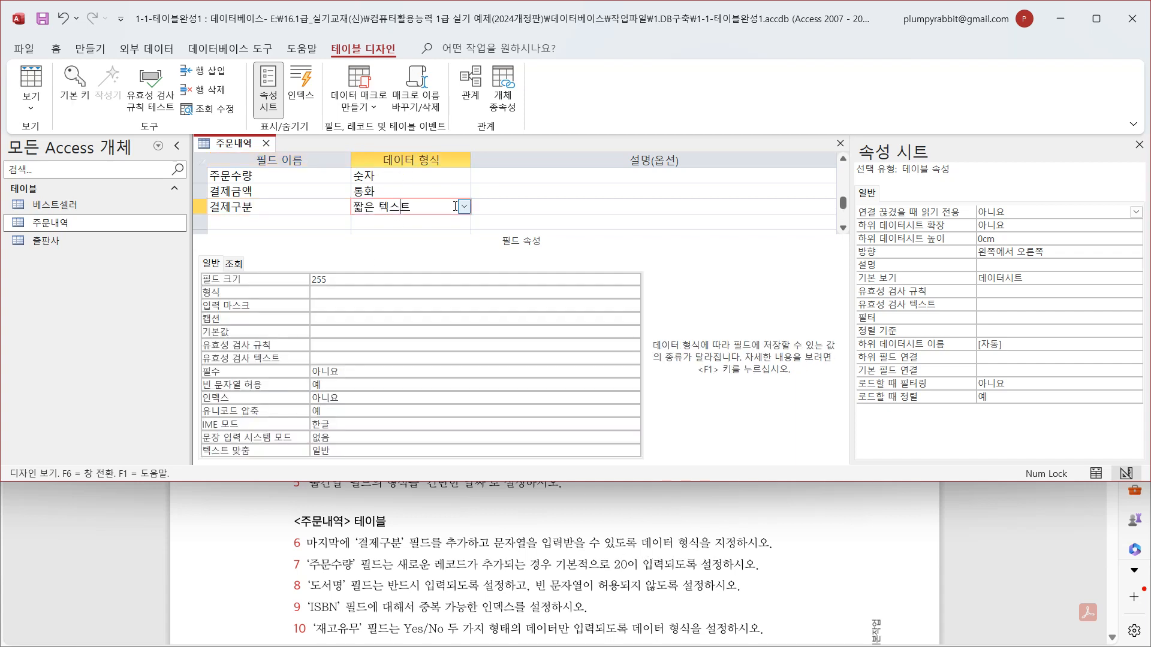
click(464, 207)
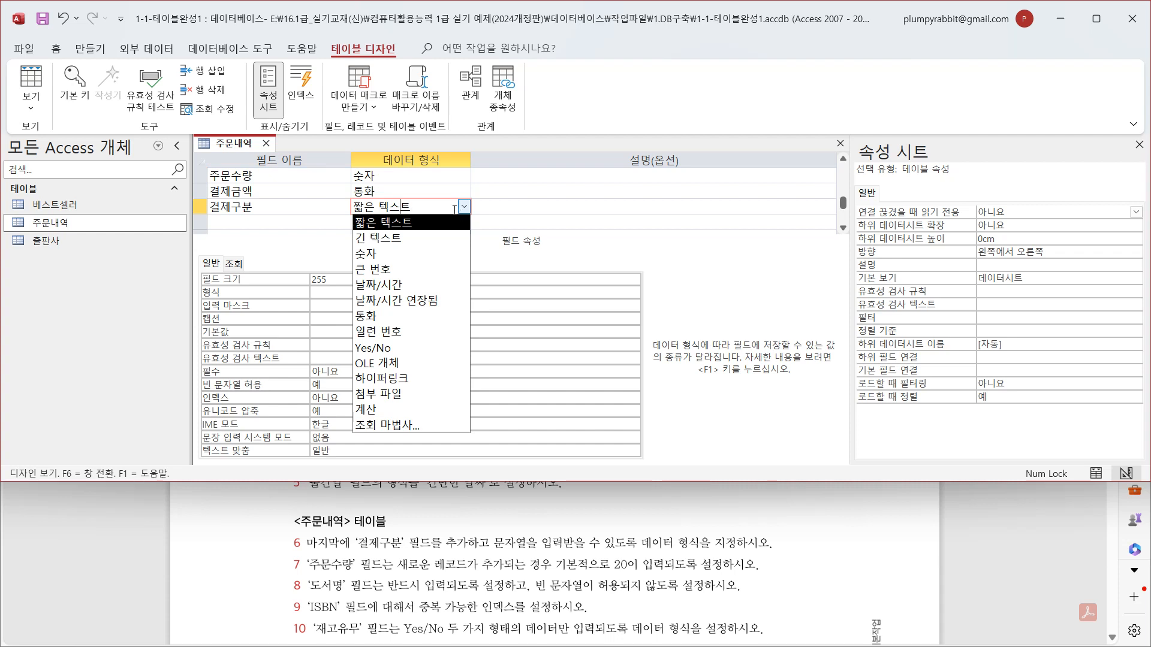
click(436, 225)
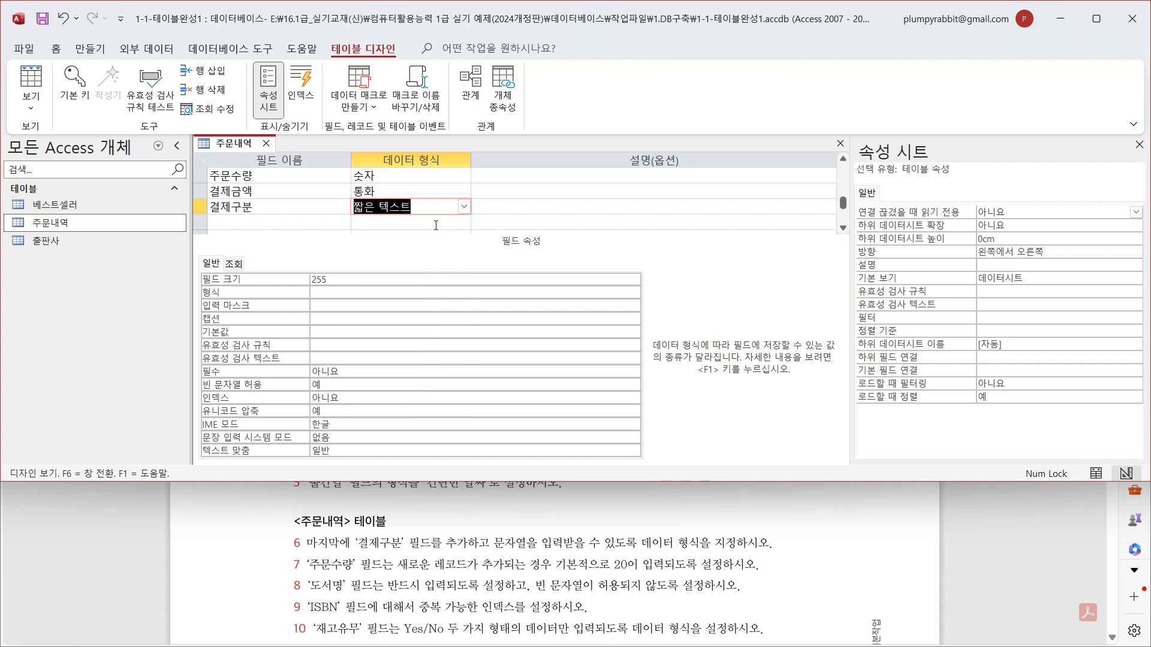
- Set the default value (기본값) of the 주문수량 field to 20
click(273, 175)
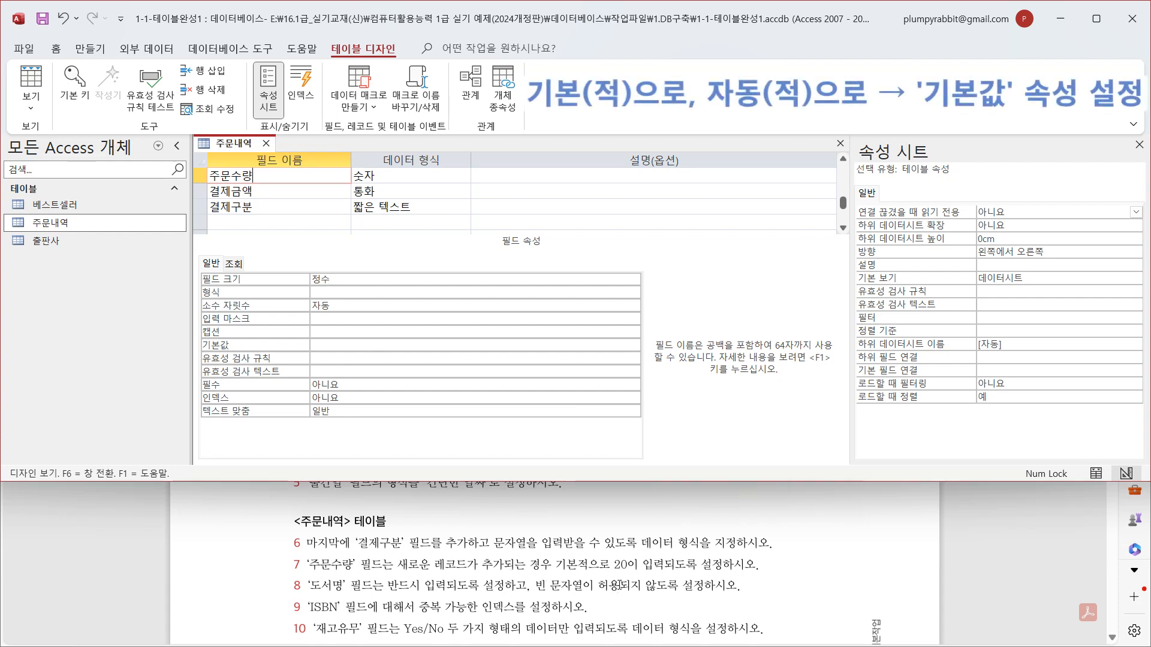
click(337, 346)
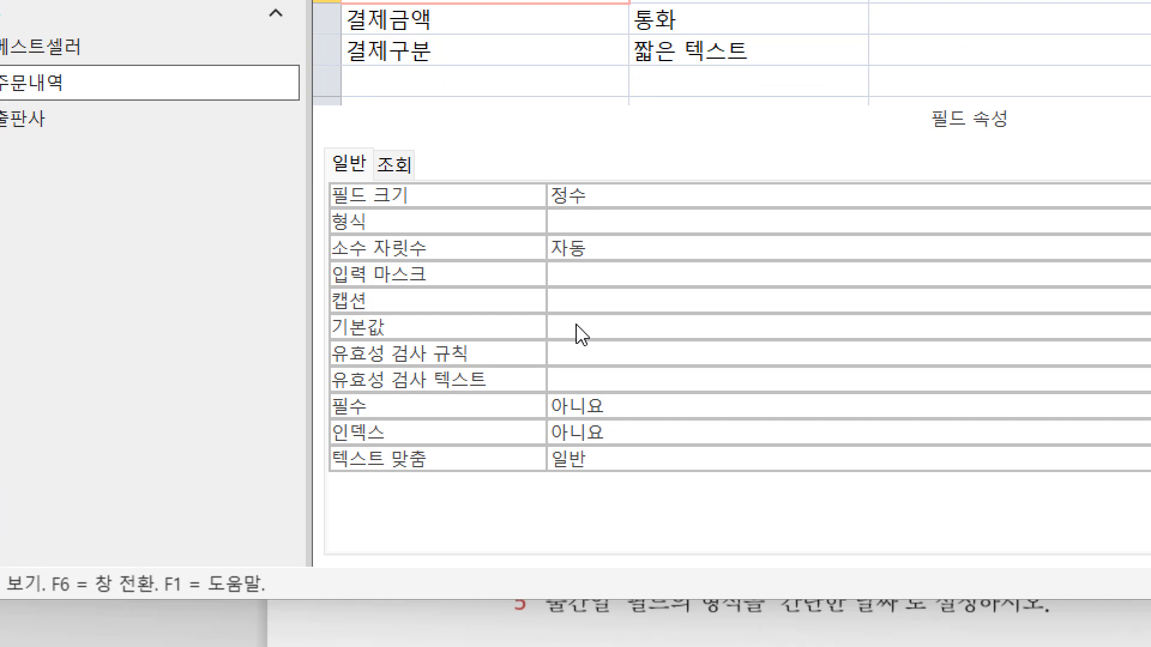
click(579, 327)
text(20)
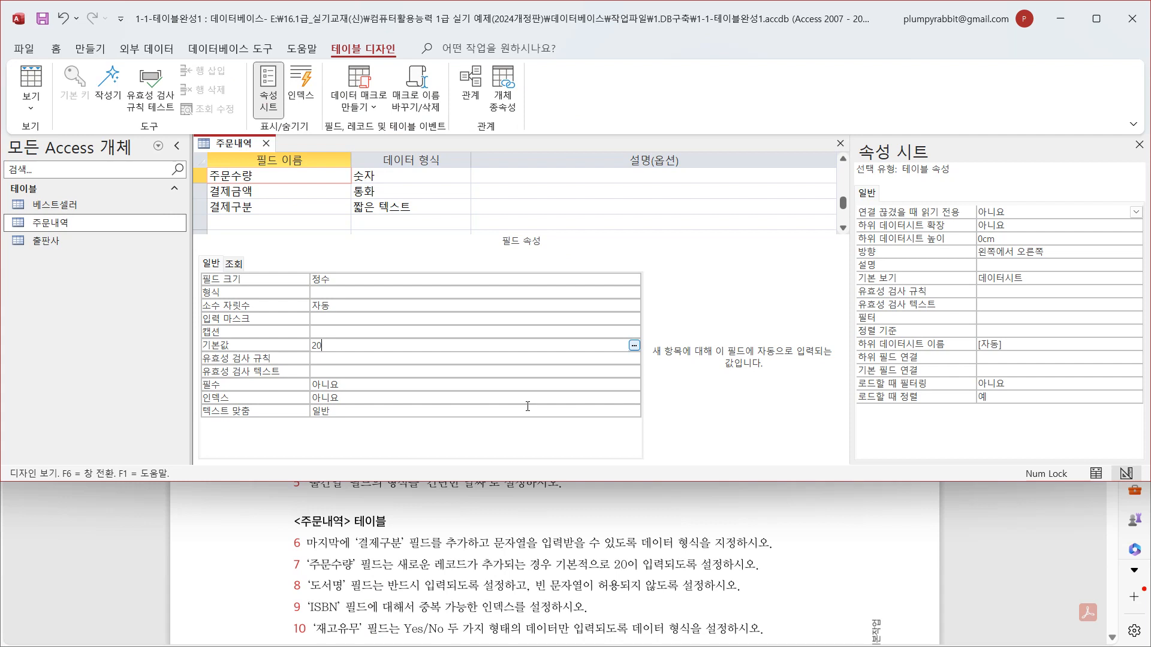
- Make the 도서명 field required (필수: 예) and disallow empty strings (빈 문자열 허용: 아니요)
click(843, 160)
click(843, 160)
click(843, 159)
click(843, 159)
click(843, 160)
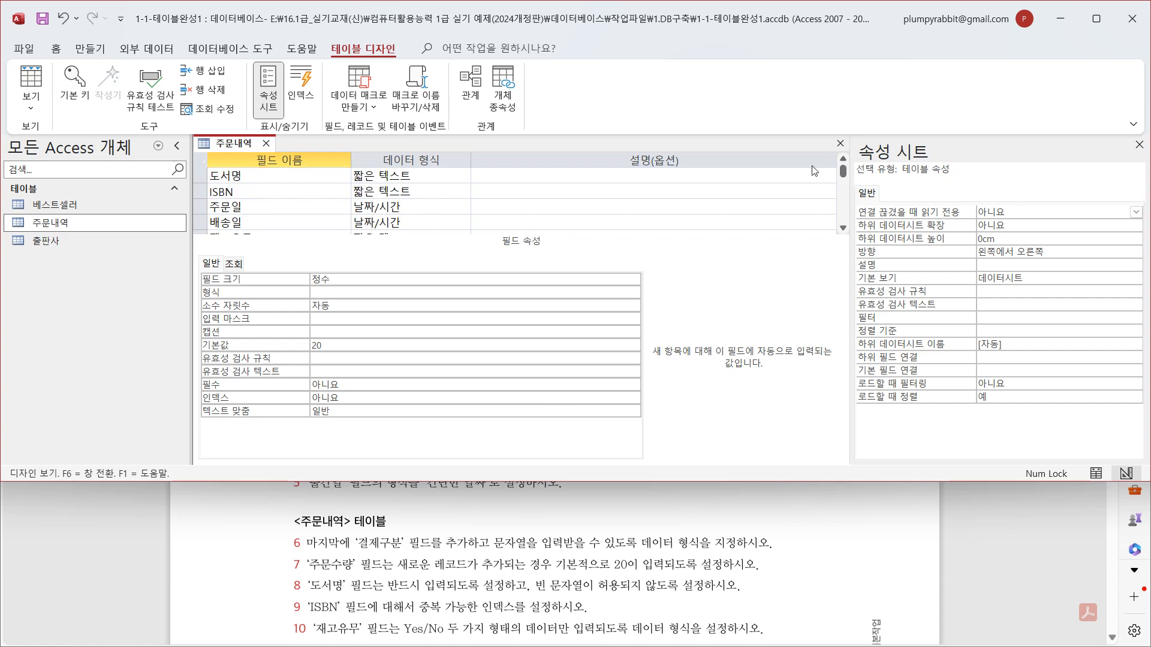
click(288, 175)
click(337, 371)
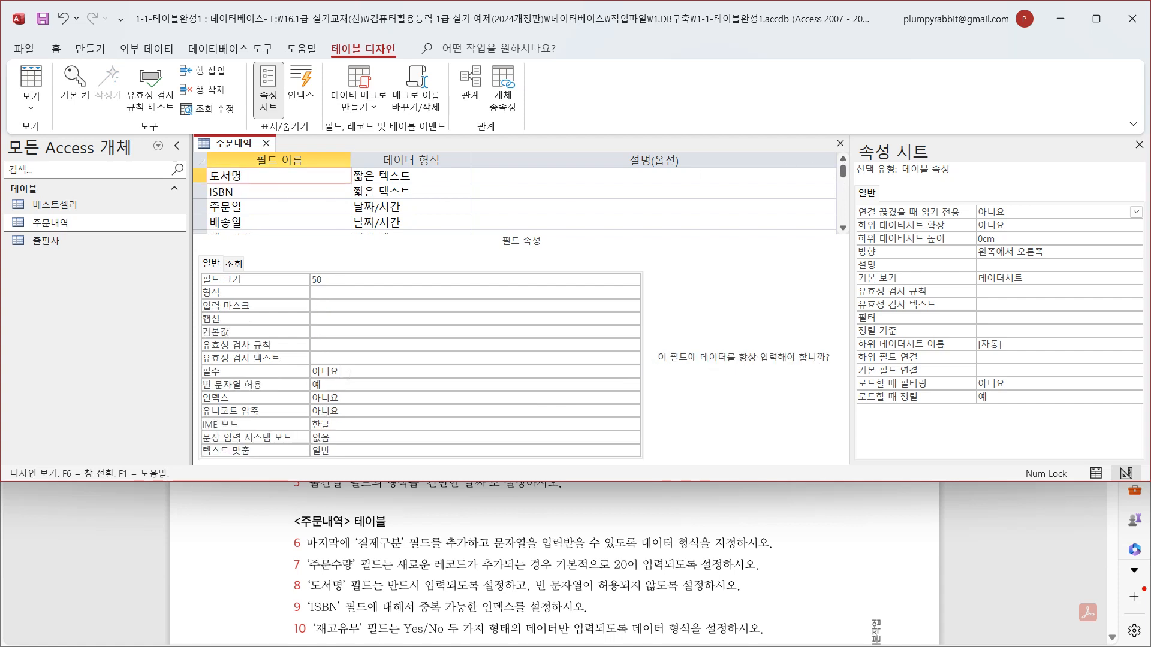
click(634, 374)
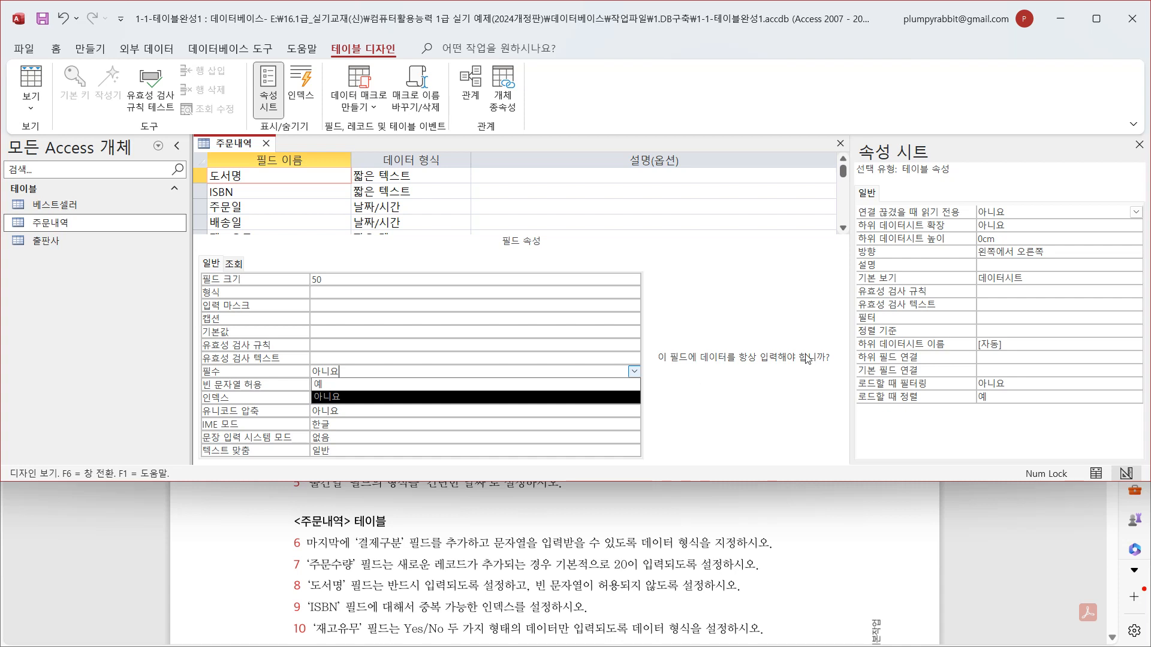
click(446, 383)
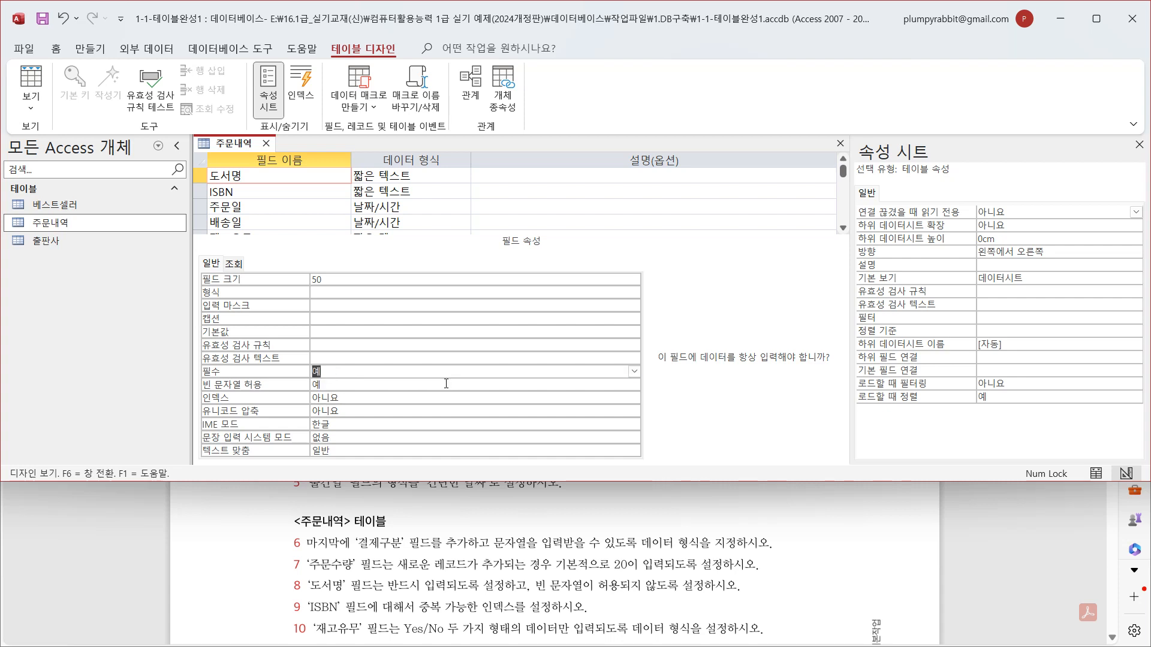
click(339, 388)
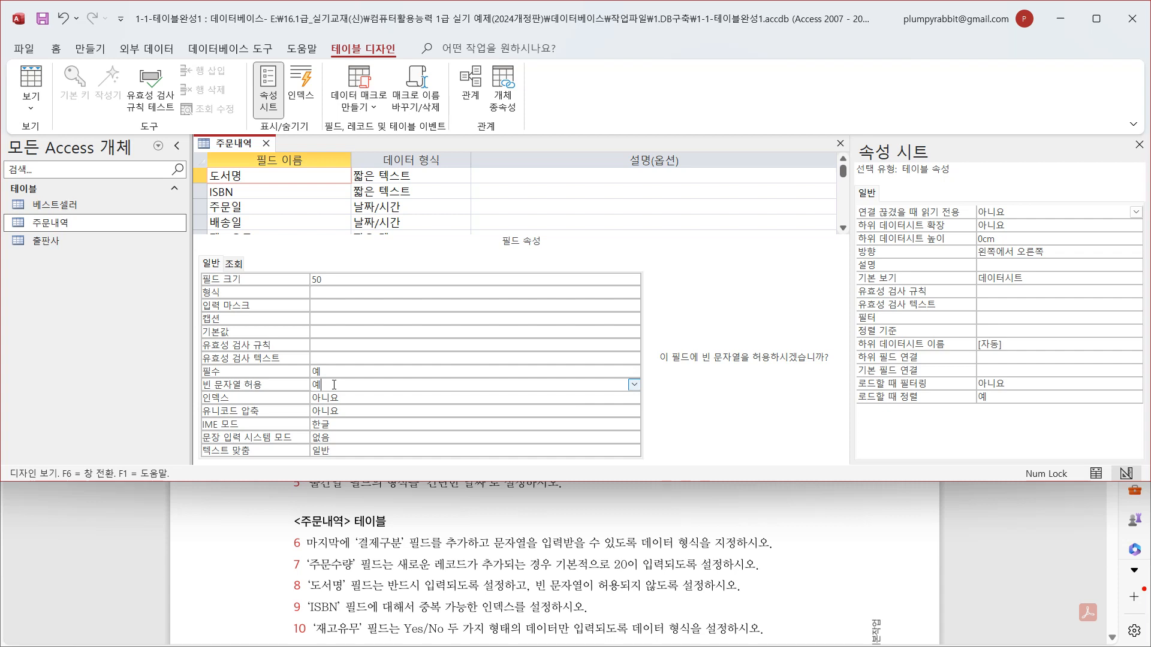
click(634, 386)
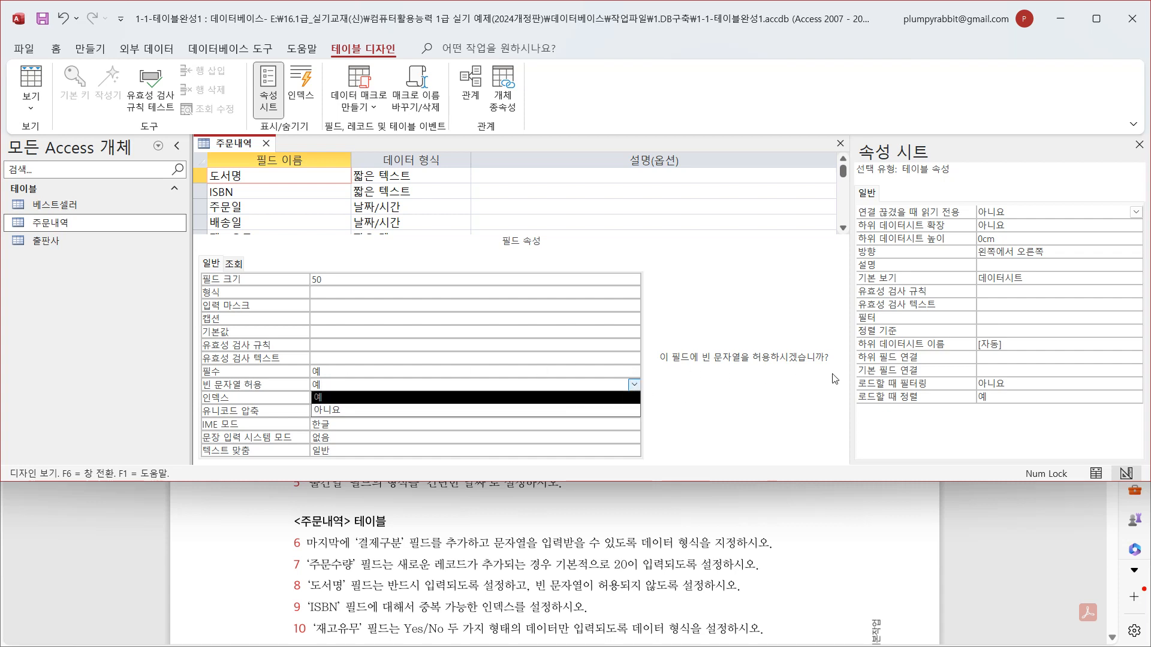
click(497, 410)
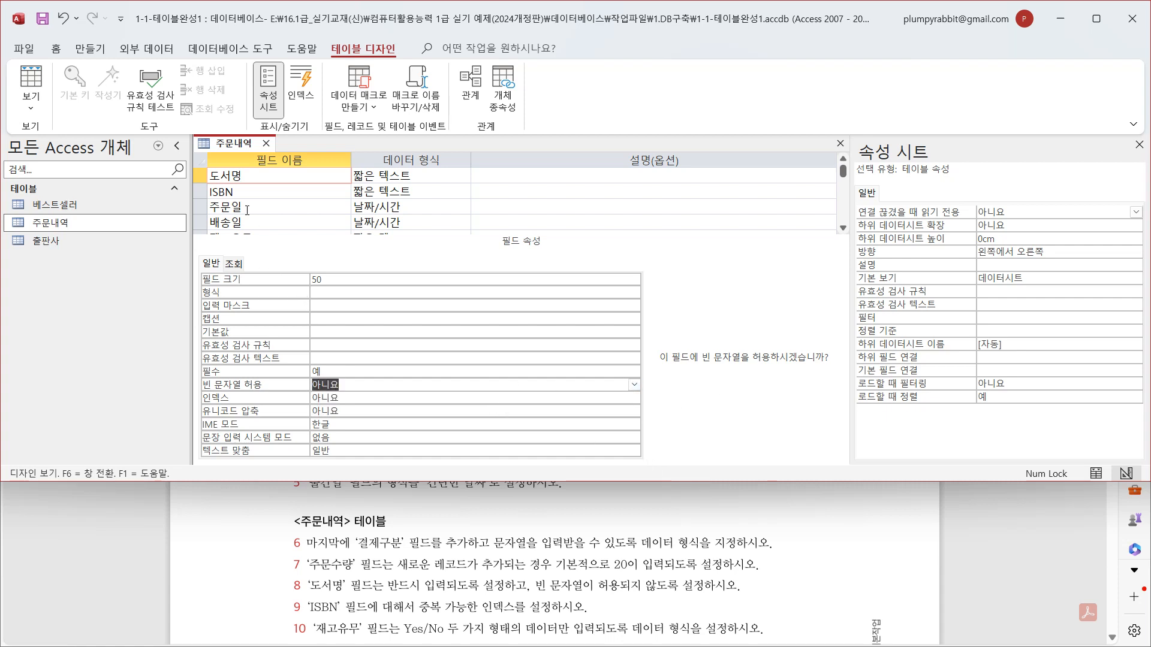
- Set the index (인덱스) of the ISBN field to 예(중복 가능)
click(200, 192)
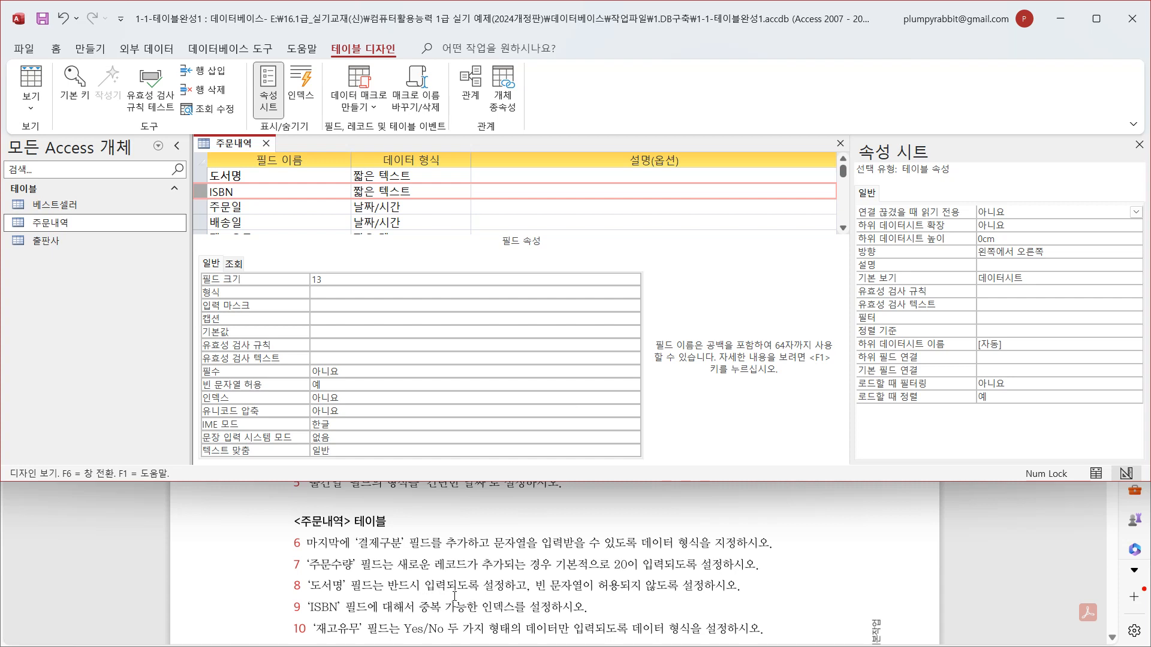
click(358, 396)
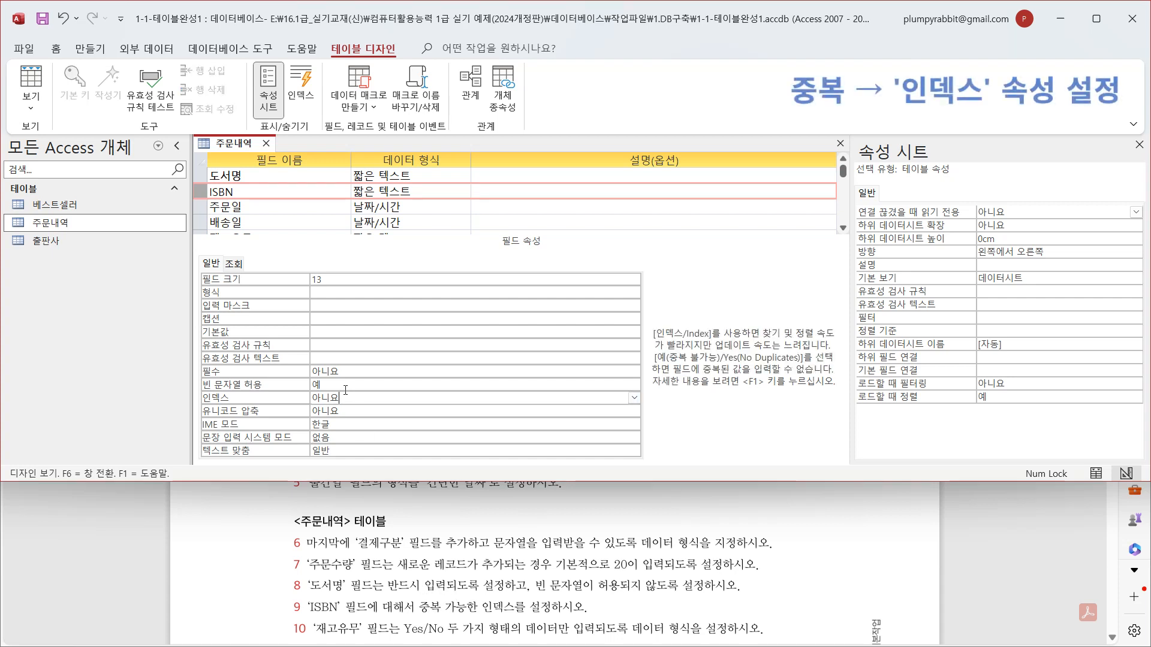
click(634, 398)
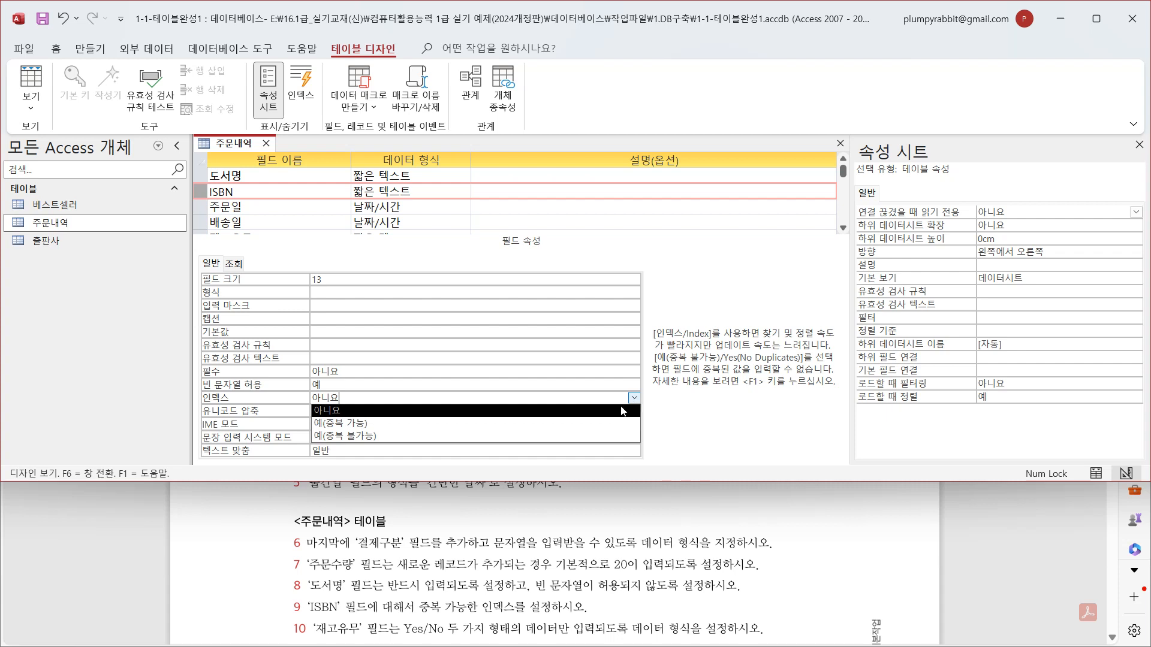
click(621, 424)
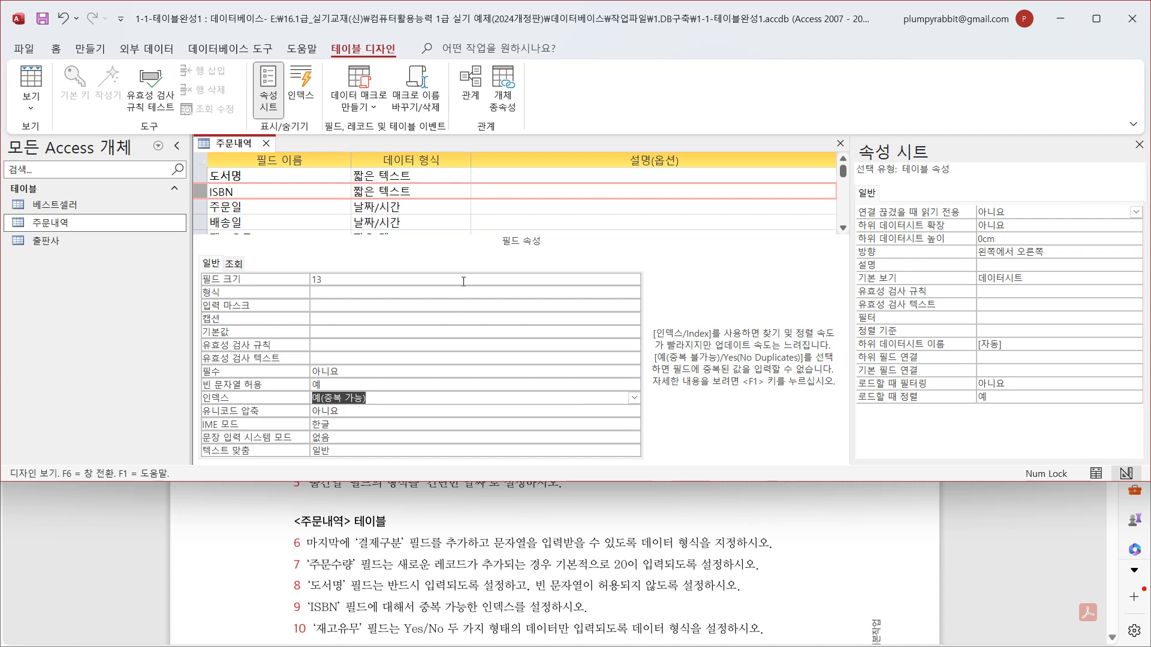
- Change the data type of the 재고유무 field to Yes/No
scroll(542, 199, down, 3)
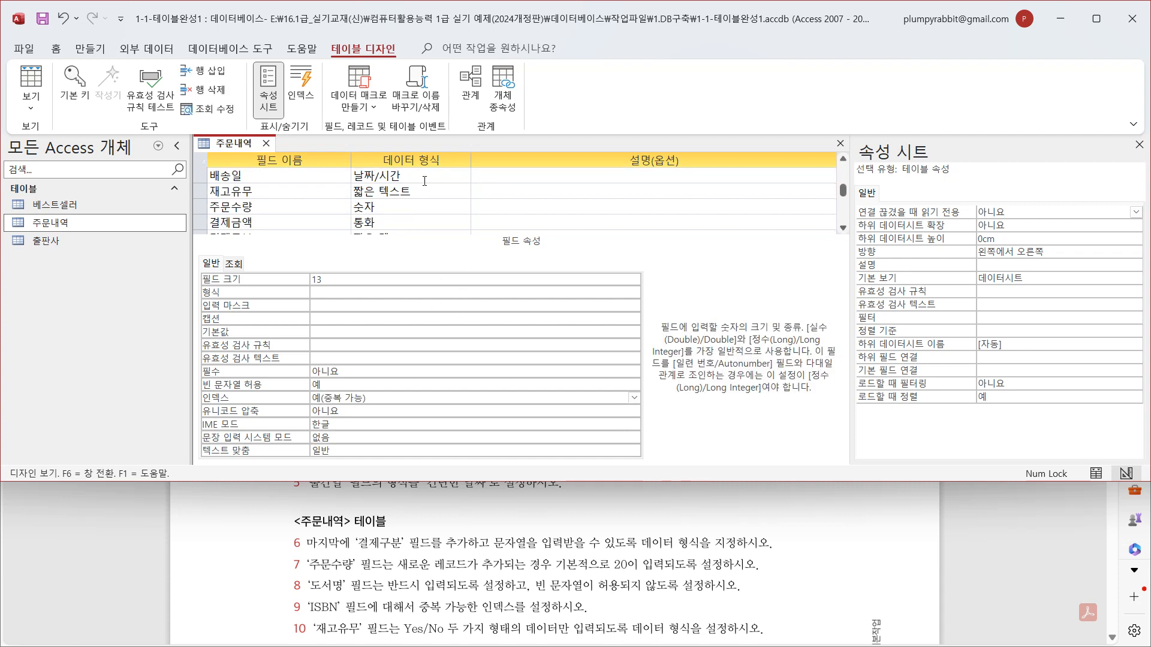
click(282, 190)
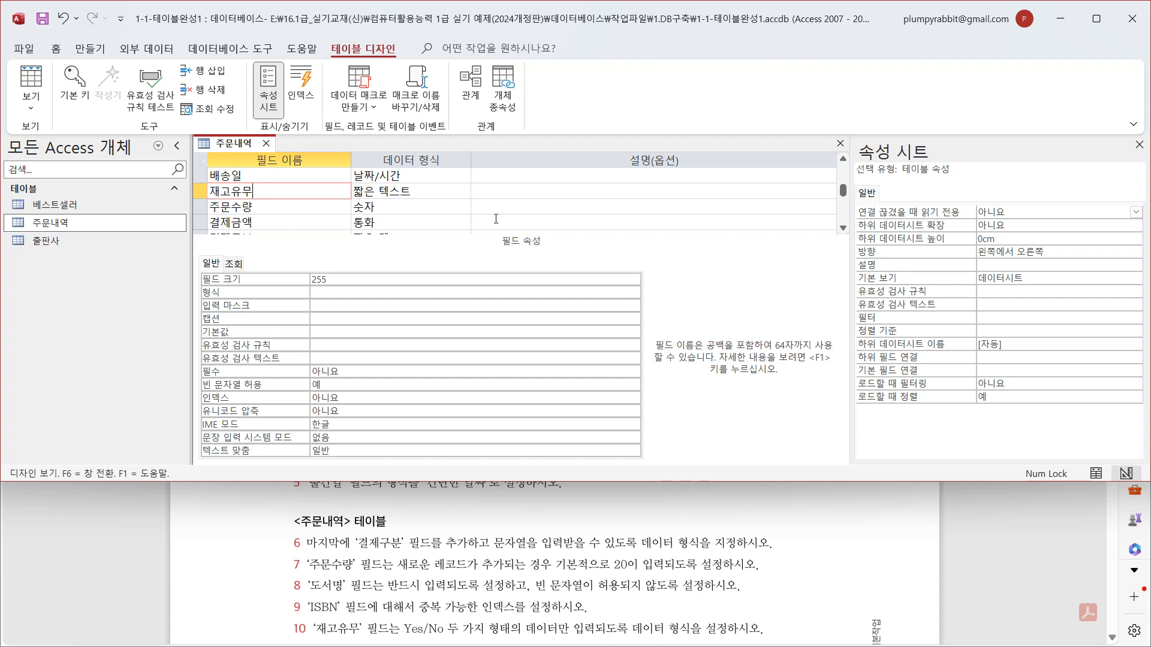
click(423, 191)
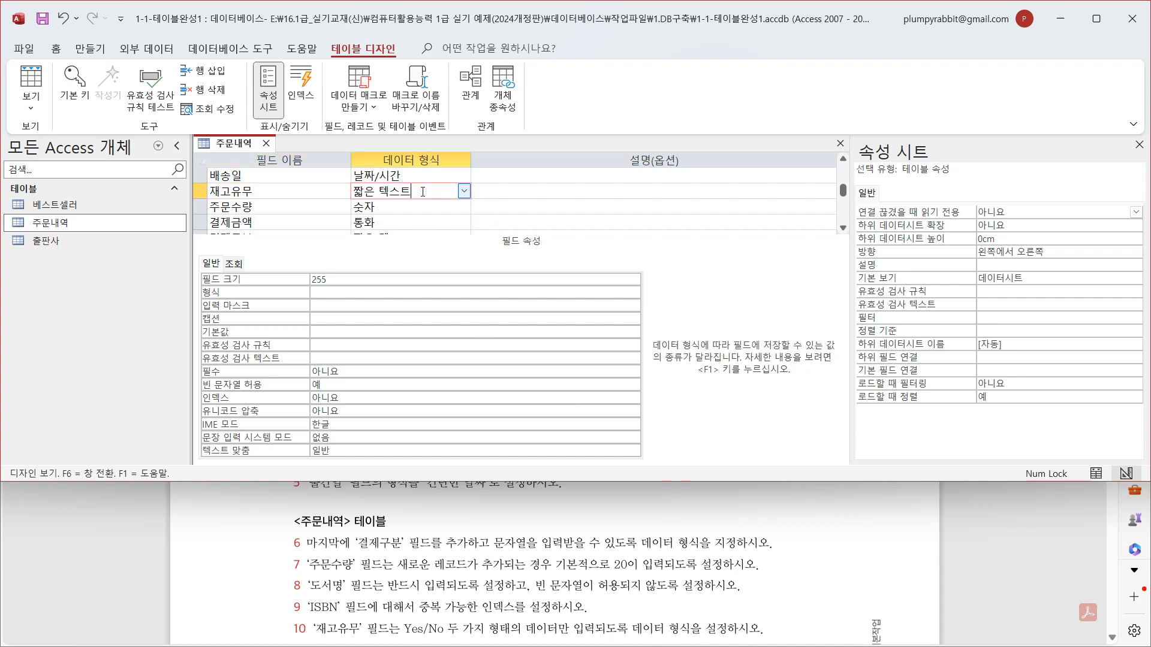
click(465, 191)
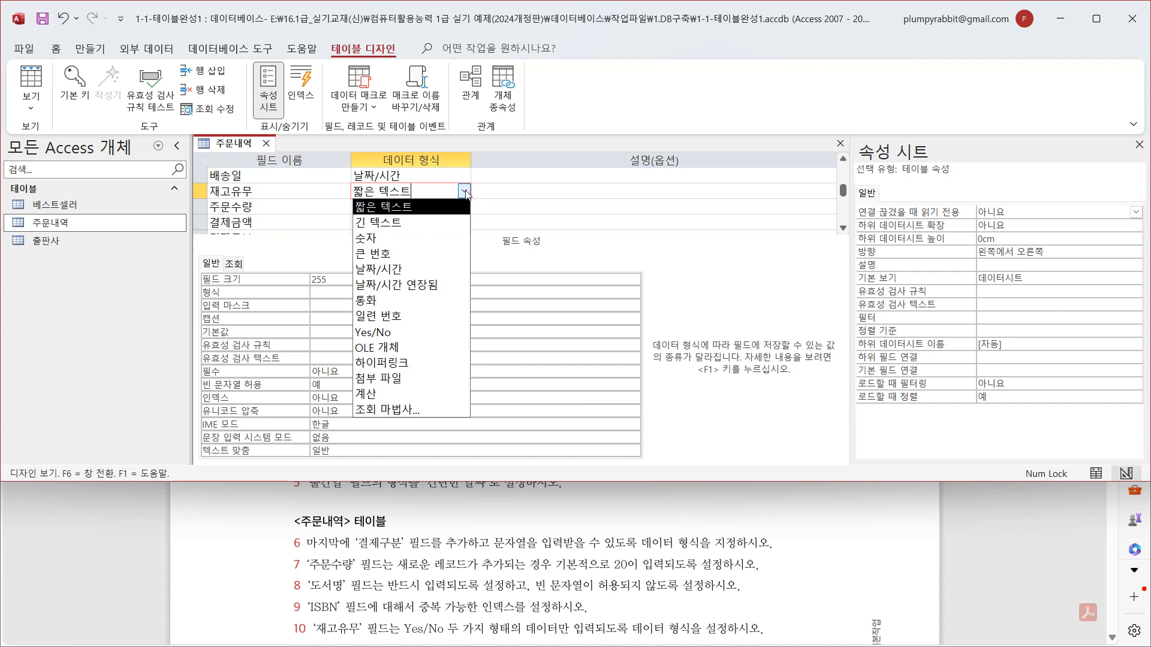
click(420, 332)
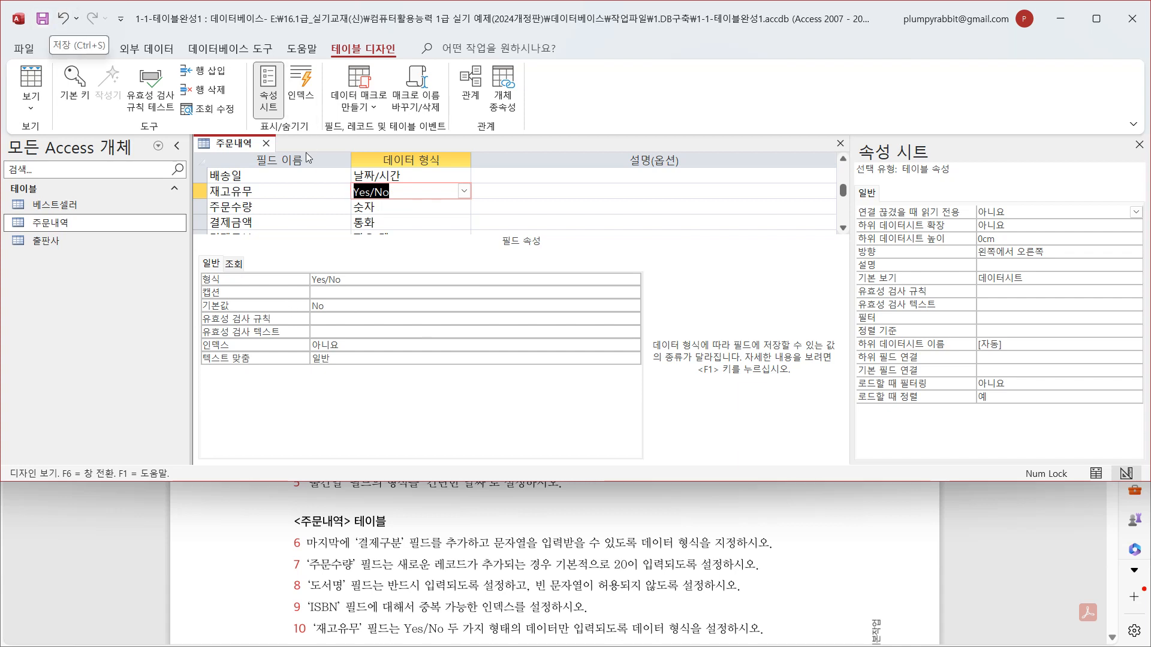
- Close the 주문내역 table and save its design changes, accepting the possible data loss and the check of existing data
right_click(243, 149)
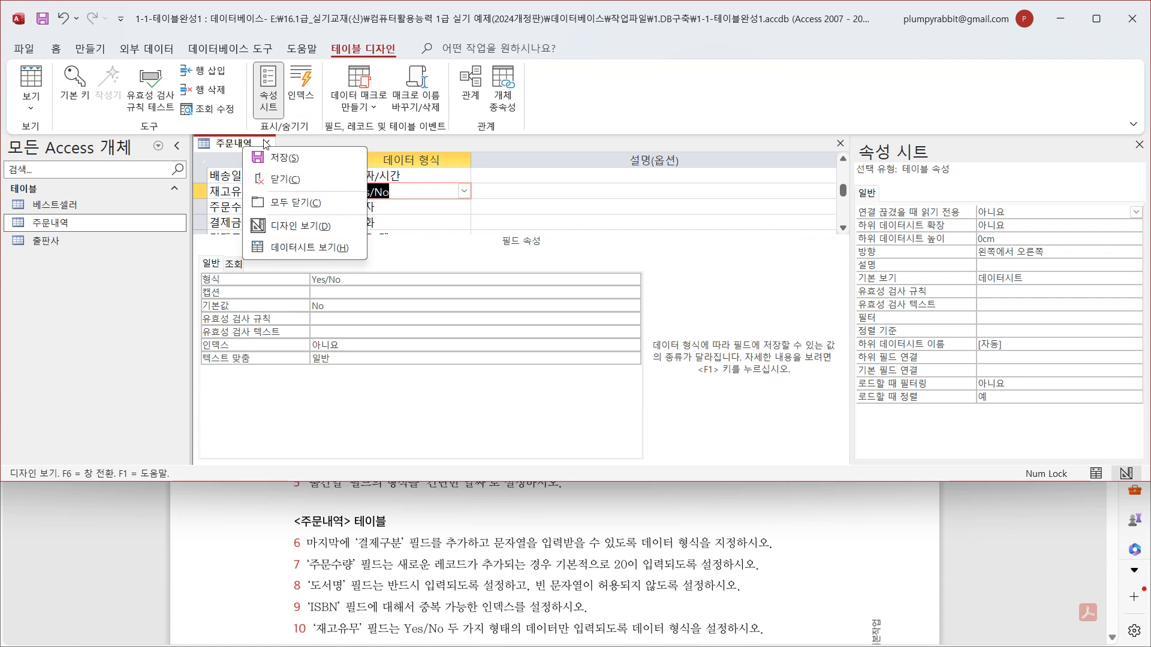
click(265, 144)
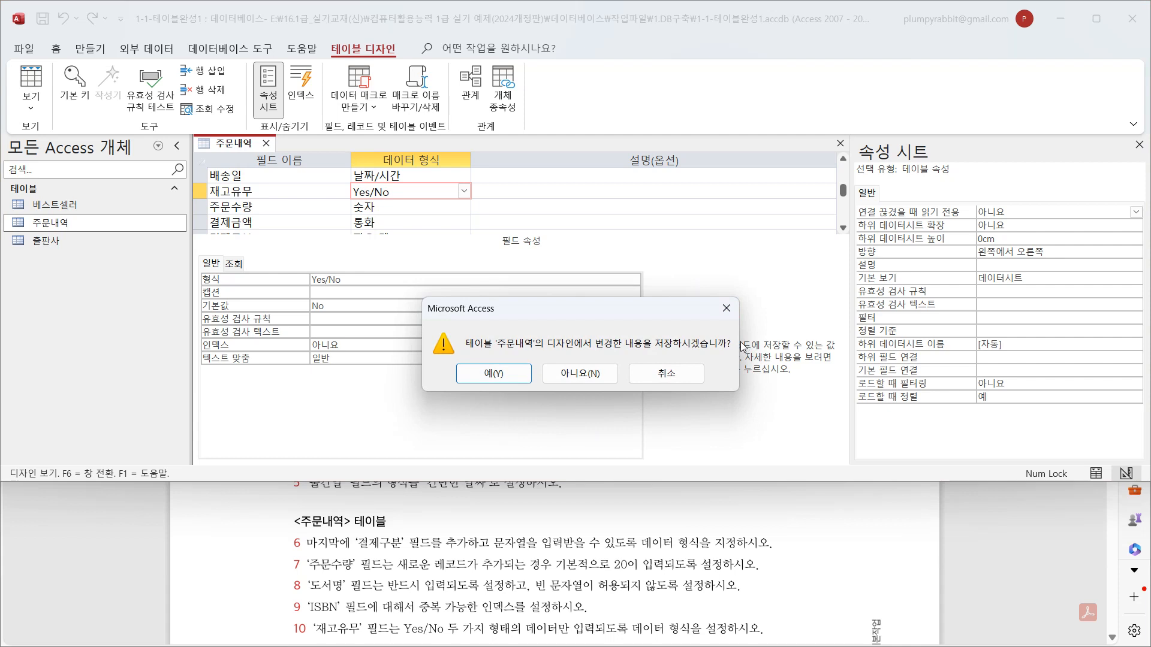
click(490, 374)
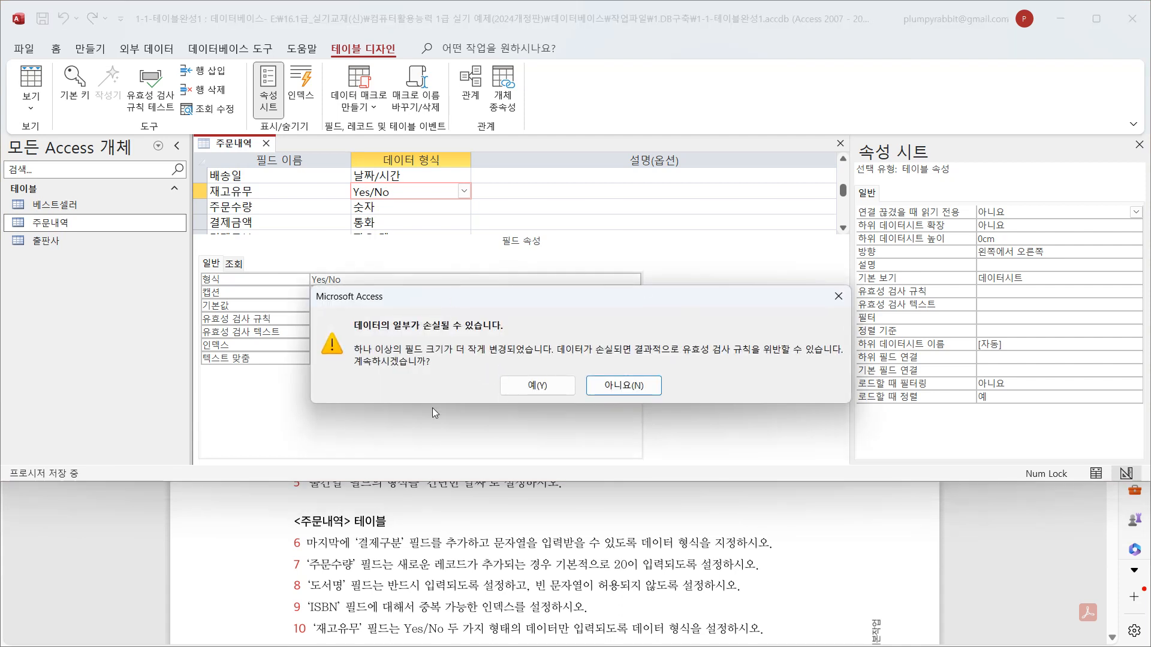
click(539, 387)
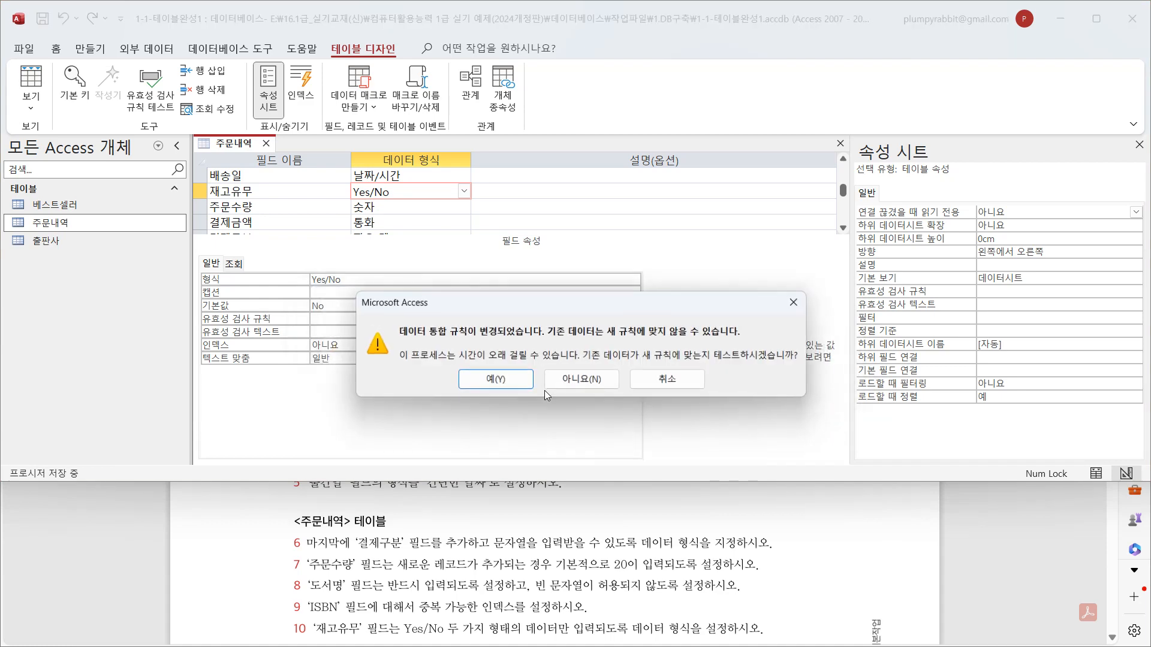
click(497, 377)
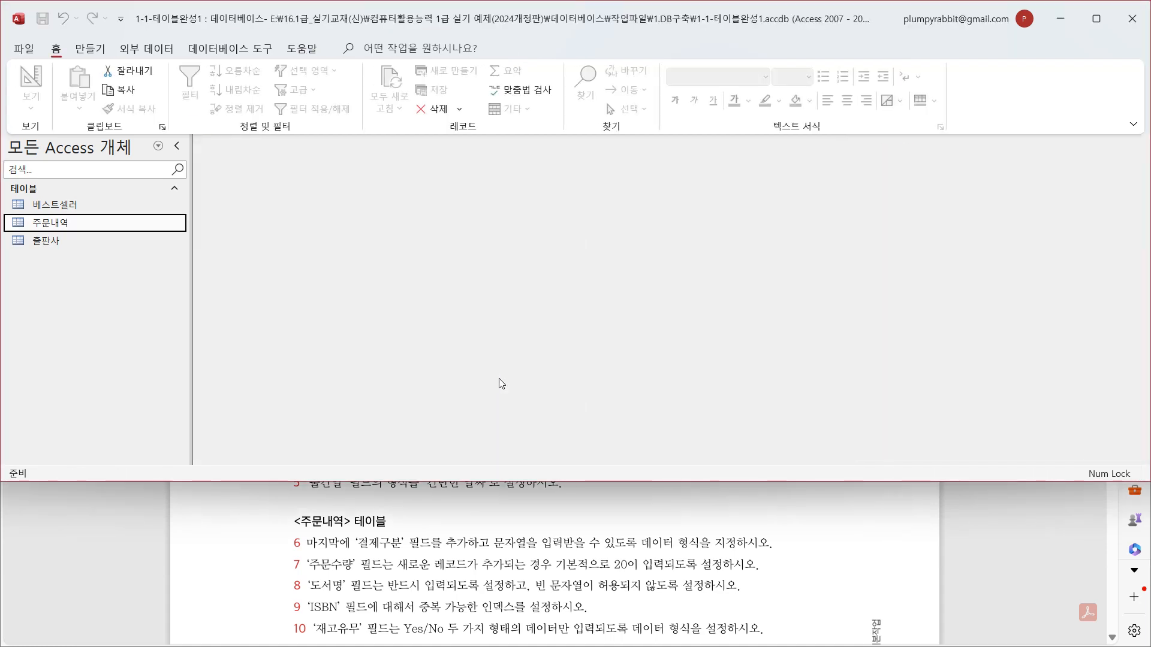